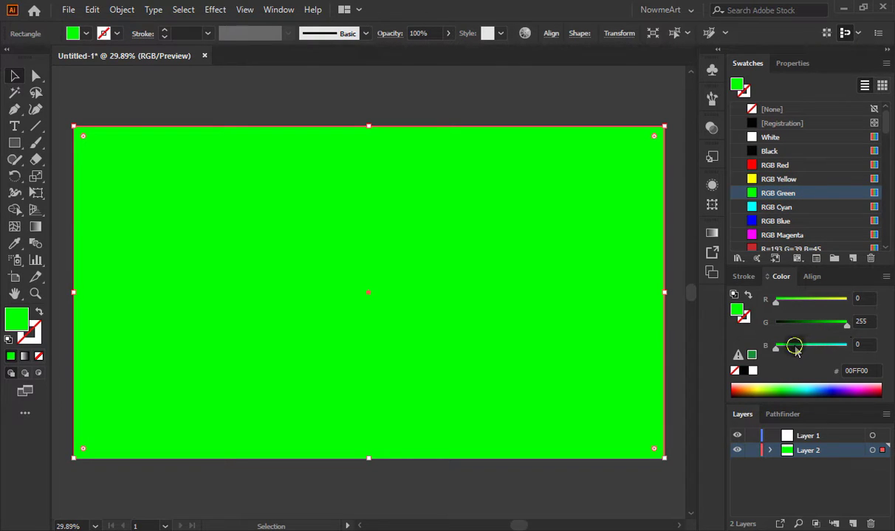
Step: Change the background rectangle's fill to R 113, G 255, B 29, deselect it and lock Layer 2
left_click_drag(796, 349, 786, 352)
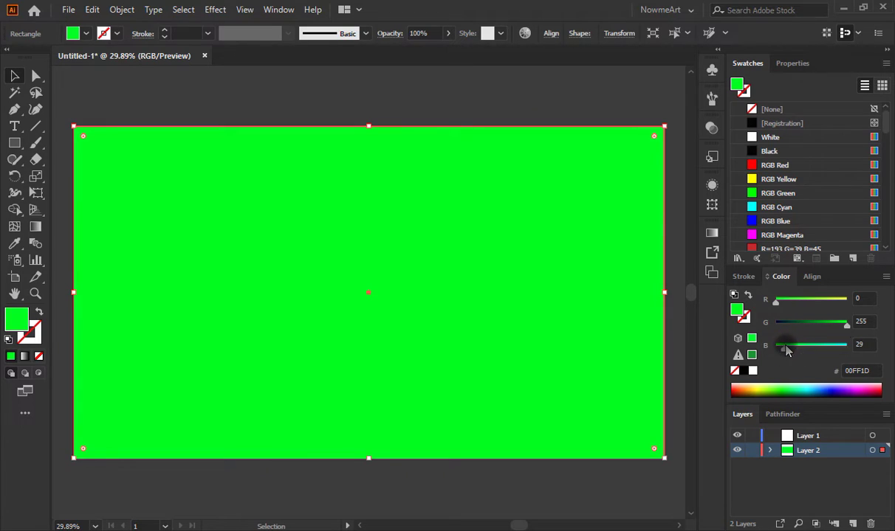
left_click(800, 302)
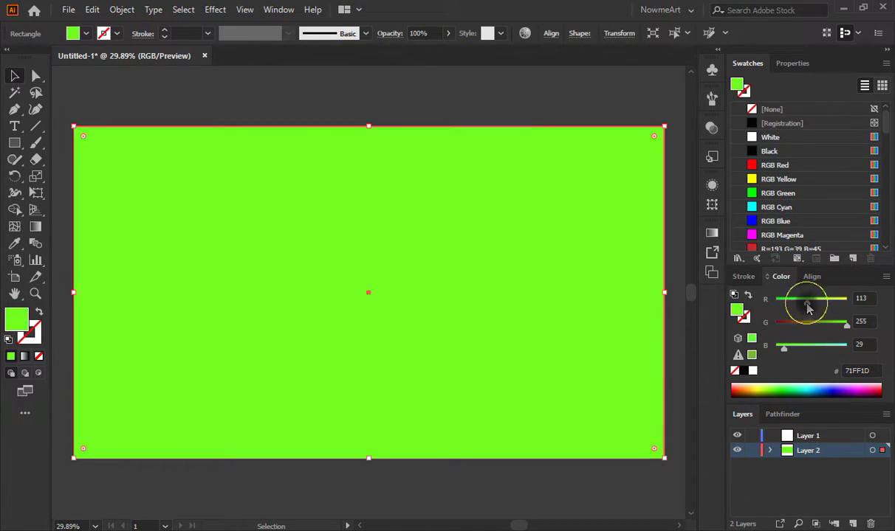
left_click(185, 114)
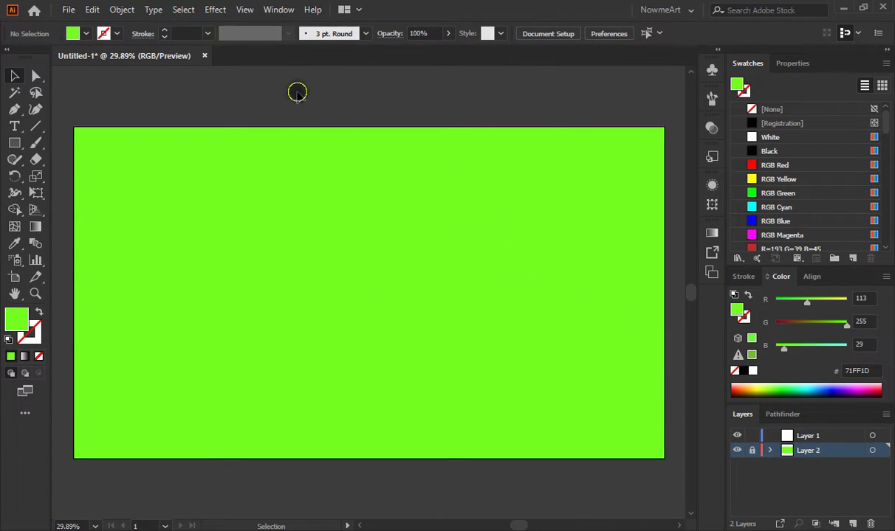
Step: Draw a small horizontal ellipse on Layer 1 in the empty canvas area beside the artboard
key("space")
left_click_drag(253, 256, 374, 258)
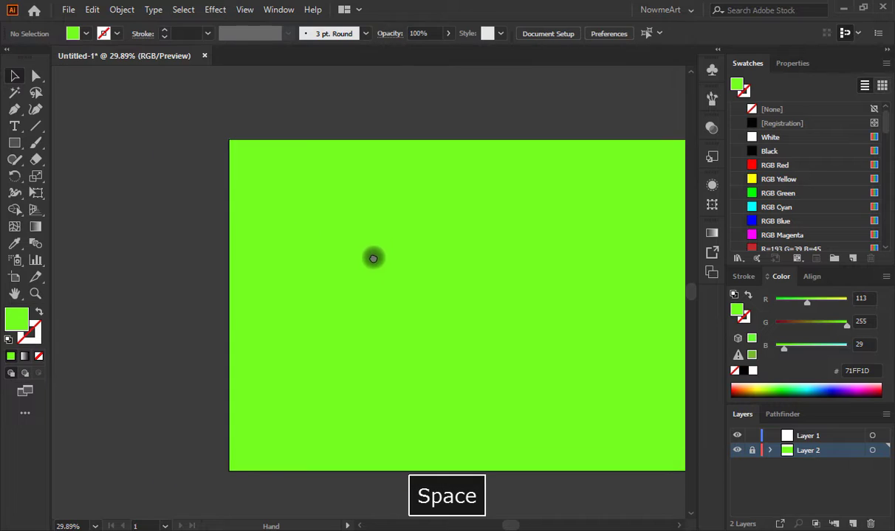
left_click_drag(12, 146, 50, 177)
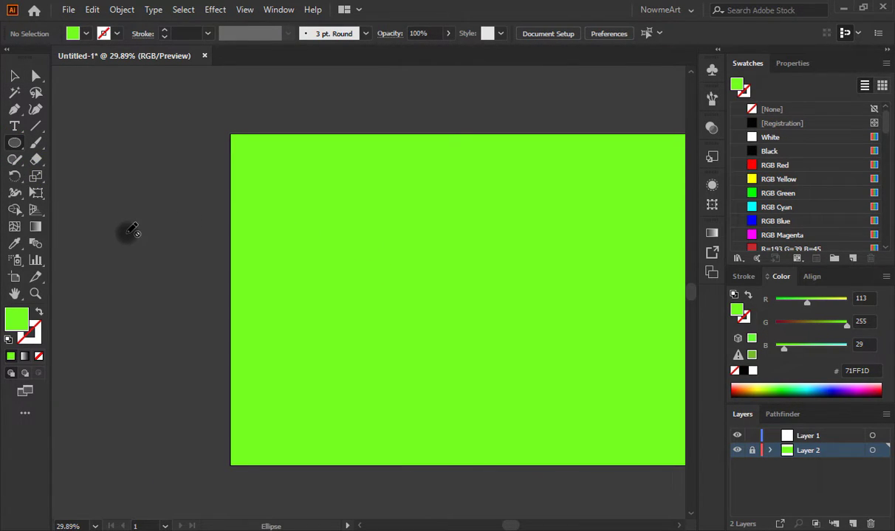
left_click_drag(15, 143, 99, 182)
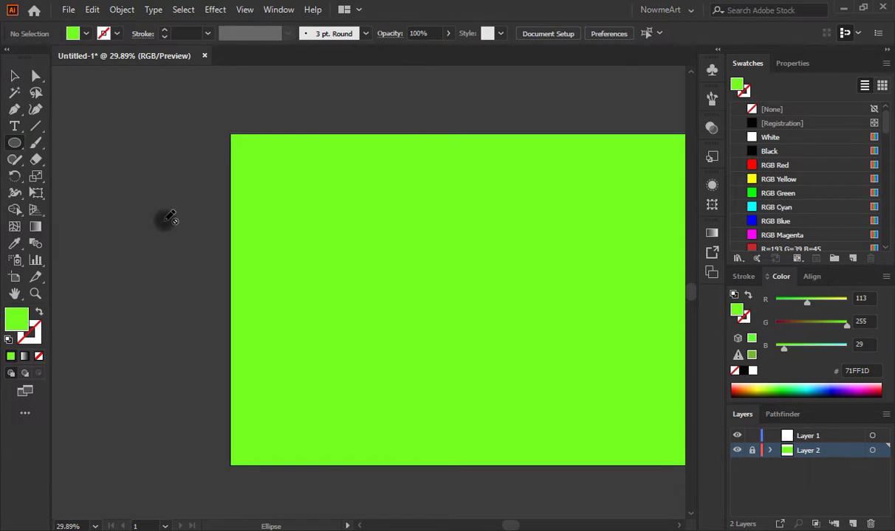
key("Caps_Lock")
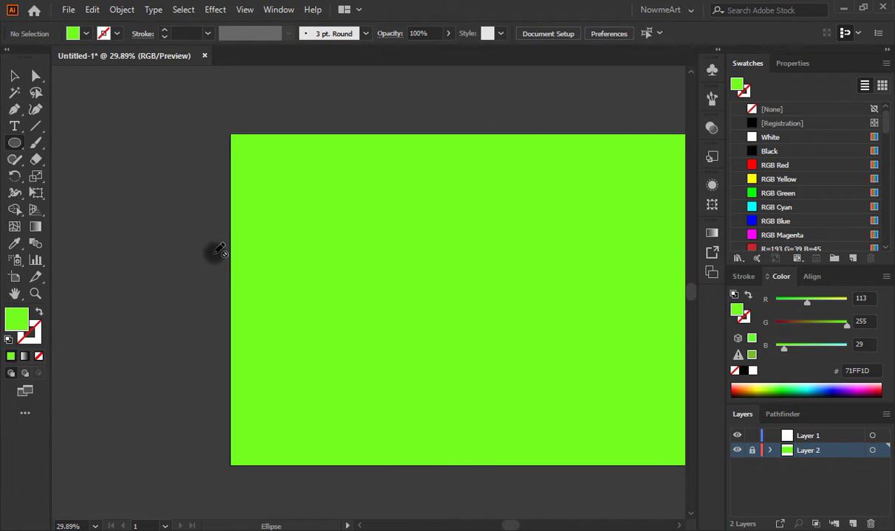
left_click(18, 78)
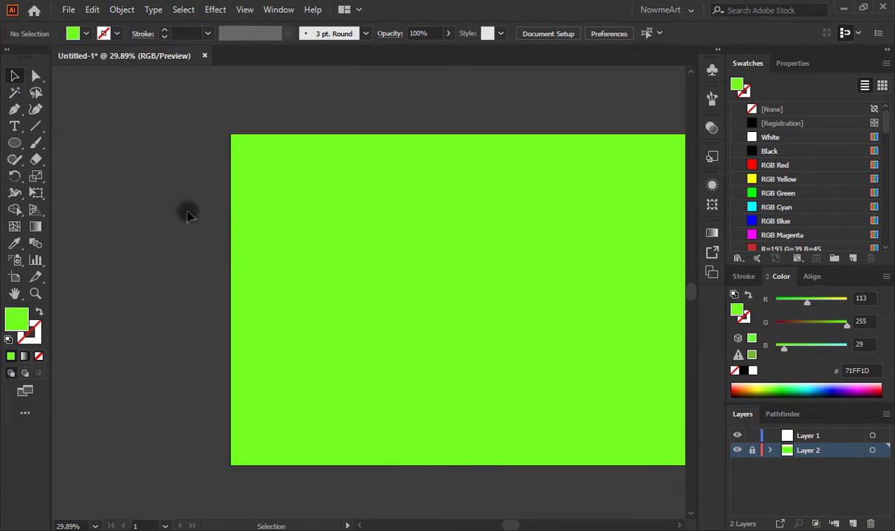
left_click(15, 143)
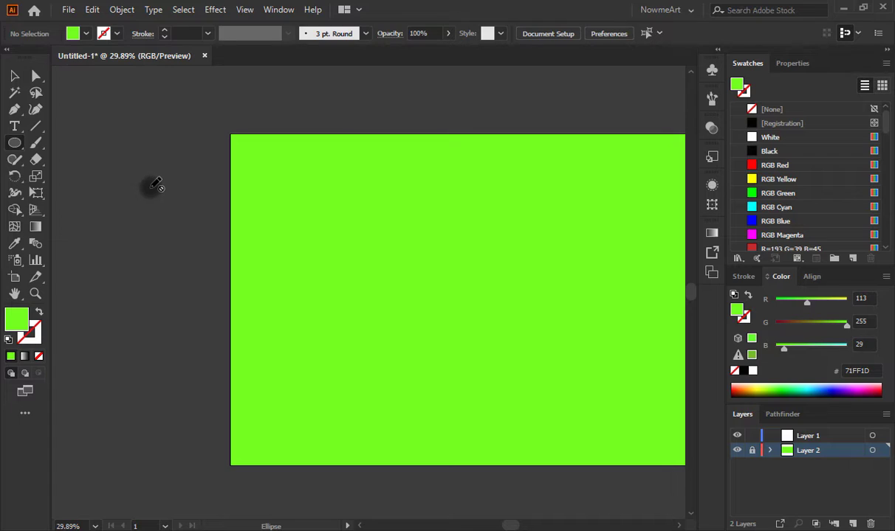
left_click(793, 436)
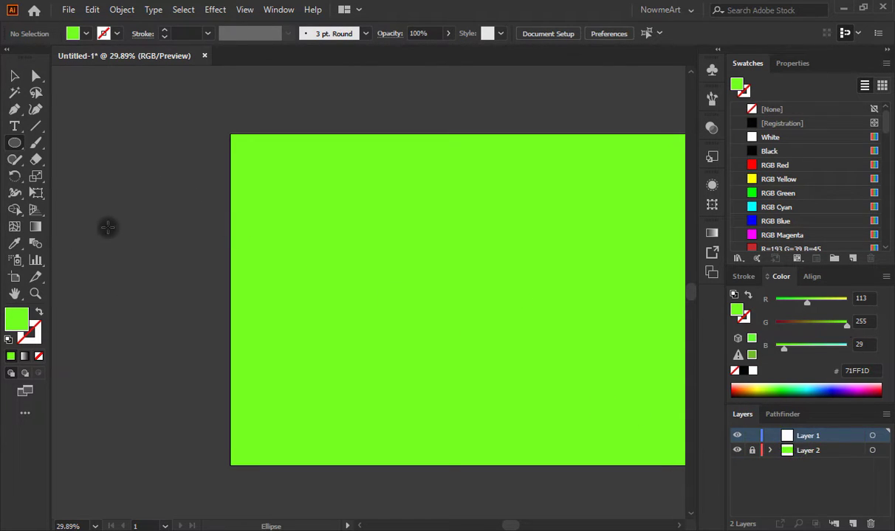
left_click_drag(113, 226, 179, 266)
key("ctrl+equal")
key("ctrl+equal")
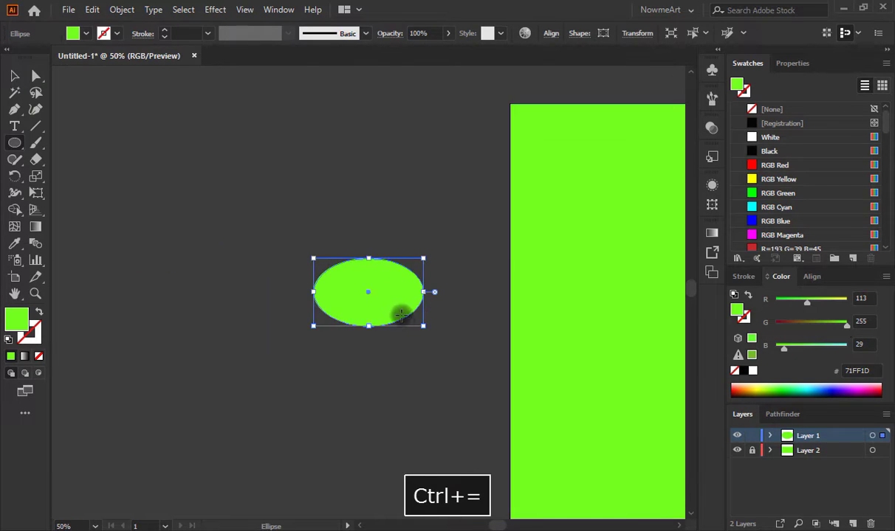
Step: Move the ellipse farther away from the artboard and fill it with RGB Yellow
key("v")
left_click(437, 361)
left_click_drag(388, 303, 343, 287)
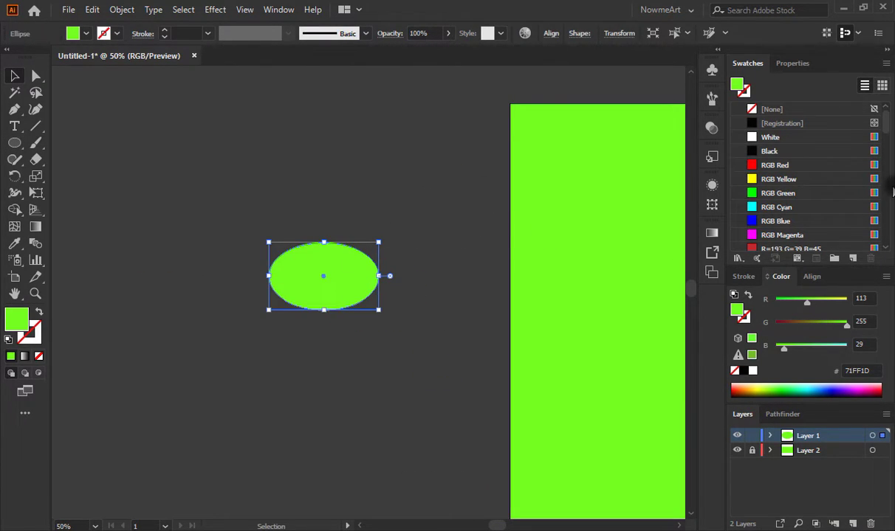
left_click(812, 180)
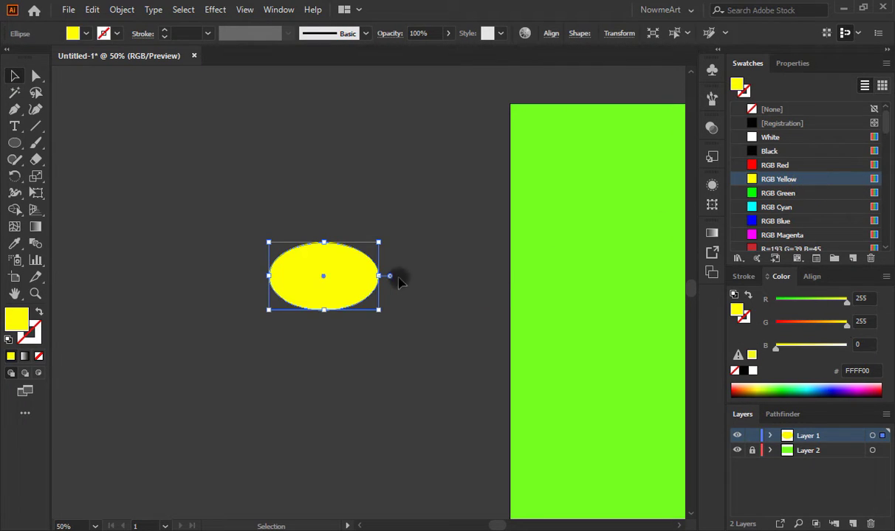
left_click_drag(336, 271, 295, 289)
key("ctrl+z")
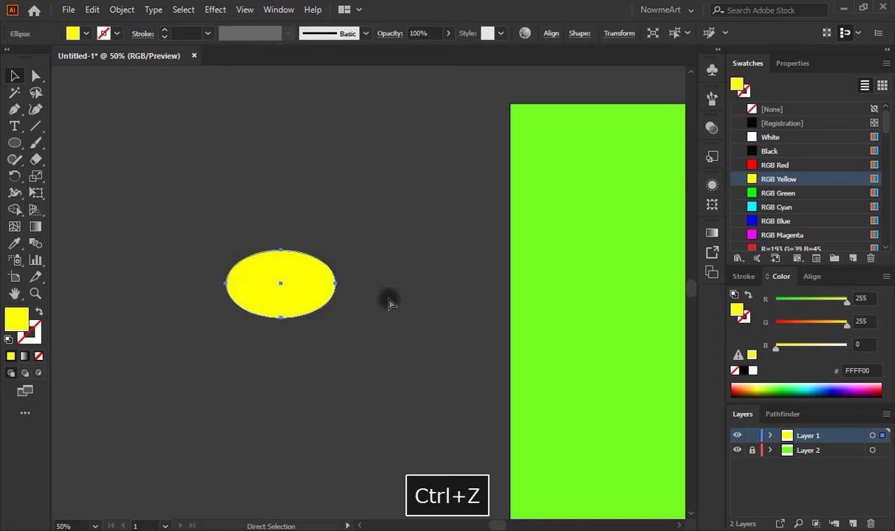
Step: Paste a copy of the ellipse in front, shrink it about its centre to roughly two thirds, and fill it with RGB Red
left_click(90, 9)
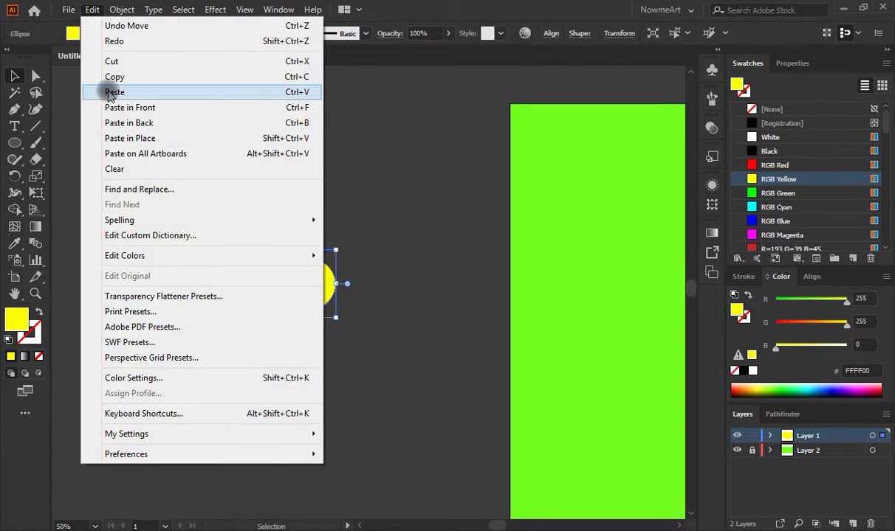
left_click(107, 76)
left_click(94, 10)
left_click(130, 107)
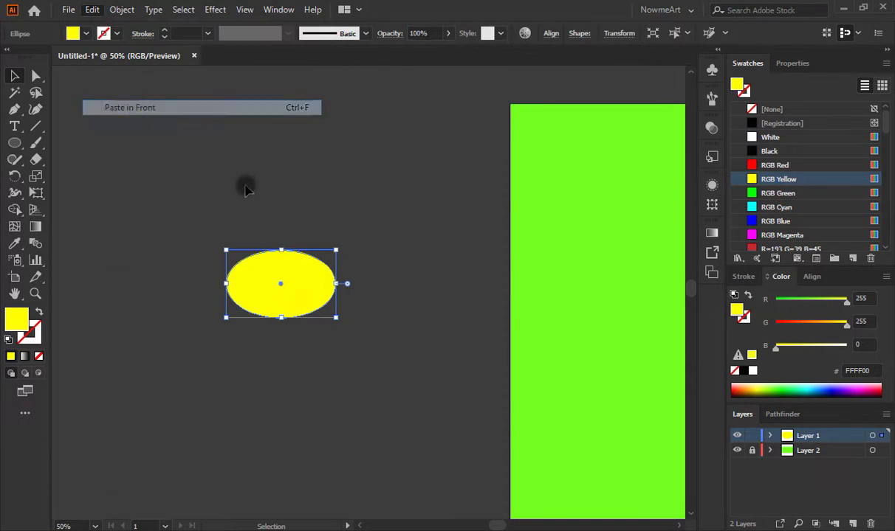
left_click_drag(336, 251, 322, 262)
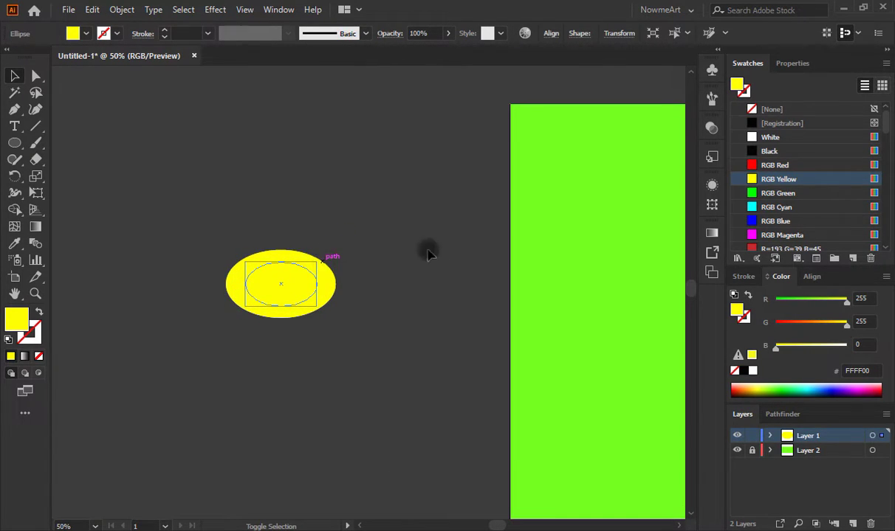
left_click(771, 166)
Step: Cut the red inner ellipse out of the yellow one with Shape Builder to leave an oval ring
left_click_drag(207, 204, 372, 333)
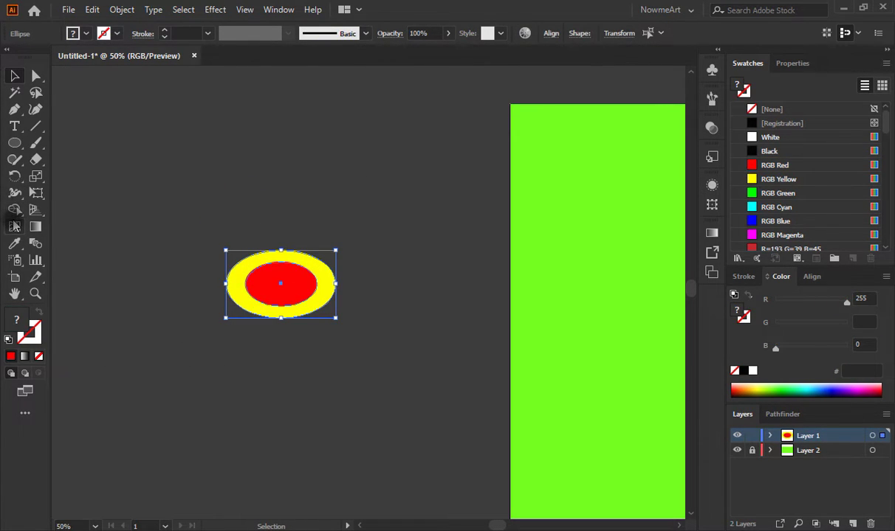
left_click(15, 210)
left_click(285, 275, "alt")
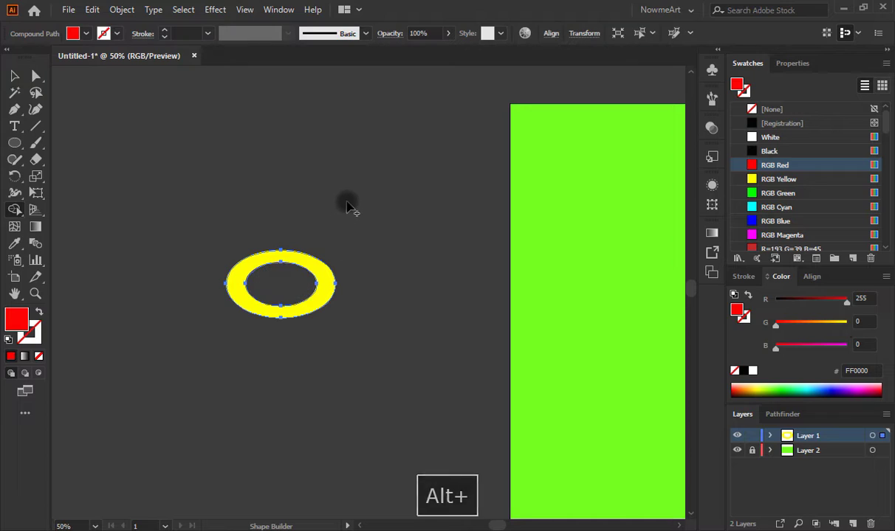
key("v")
left_click(359, 226)
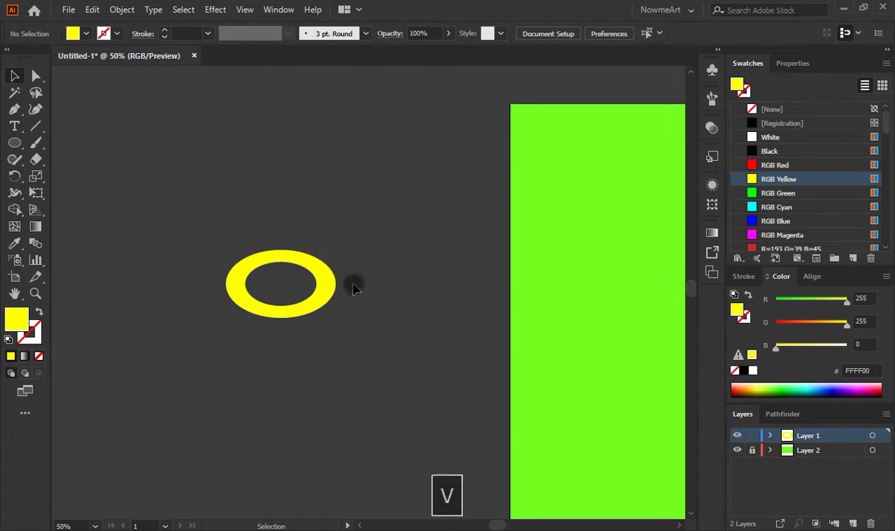
Step: Duplicate the ring horizontally toward the artboard so it overlaps the original, and fill the copy with RGB Red
left_click(330, 292)
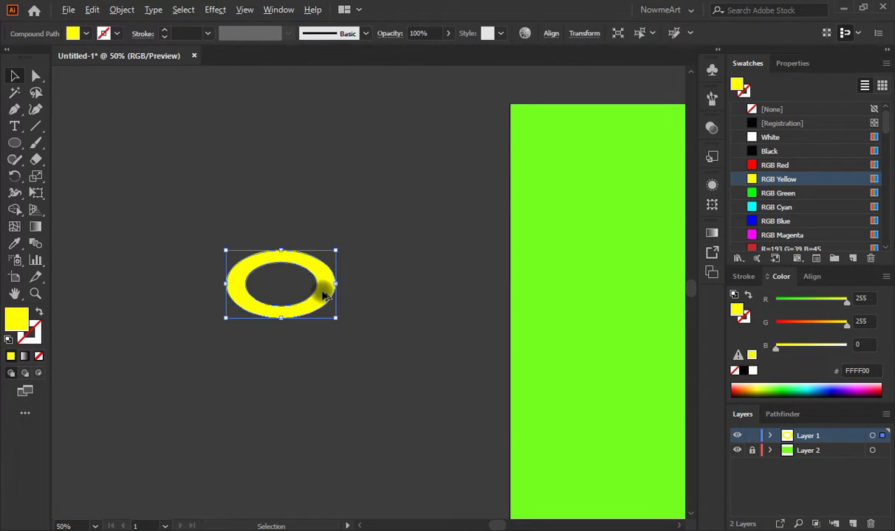
left_click_drag(322, 295, 392, 292)
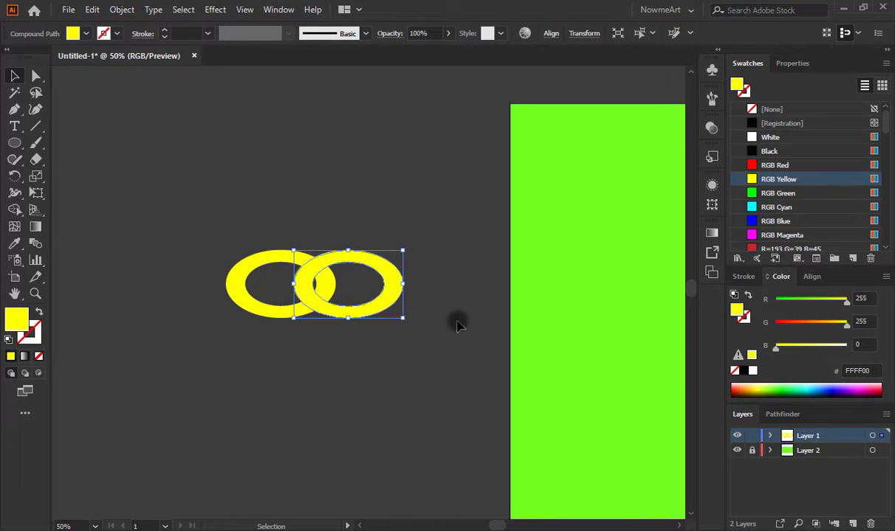
key("Left")
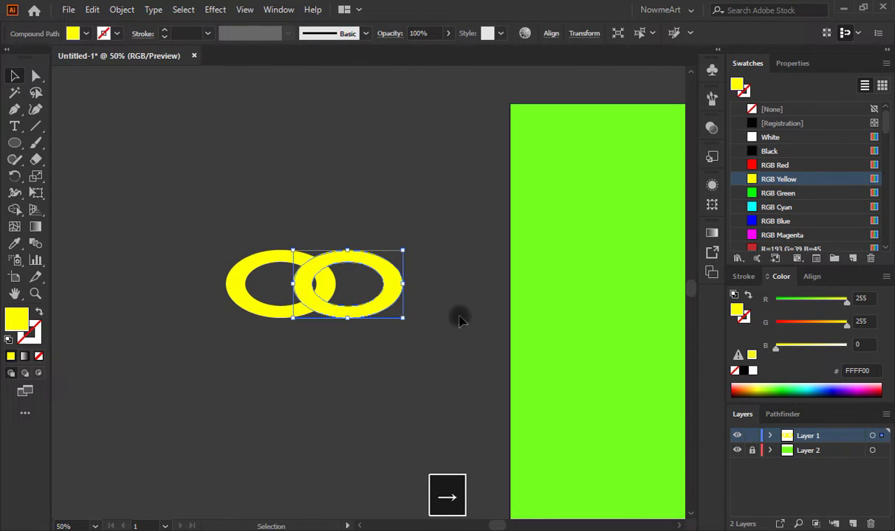
left_click_drag(155, 201, 479, 350)
left_click(267, 227)
left_click_drag(205, 216, 362, 319)
left_click(392, 326)
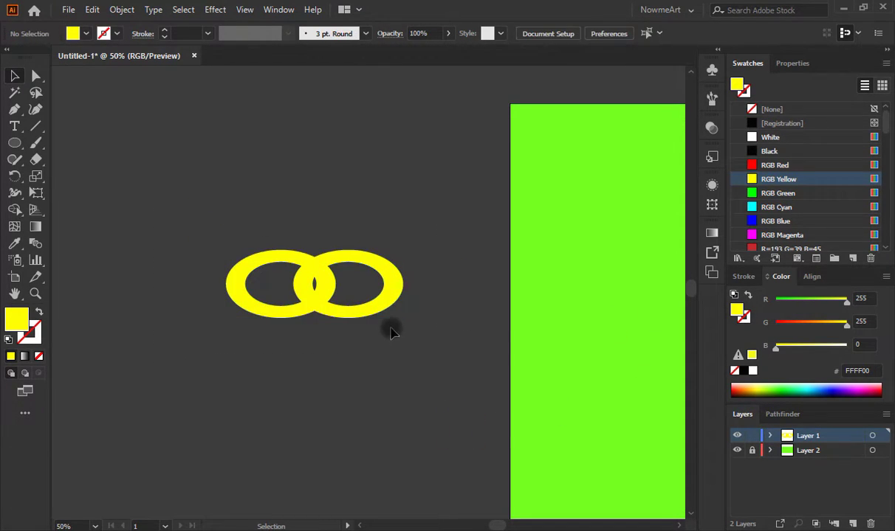
left_click(385, 303)
left_click(773, 170)
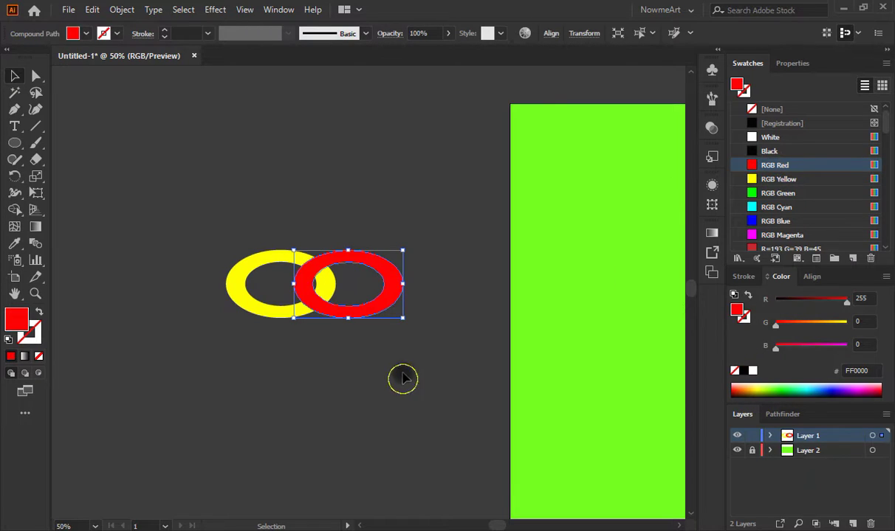
Step: Interlock the two rings with Shape Builder, merging the upper crossing into the copied ring and the lower crossing into the original
left_click_drag(202, 191, 458, 331)
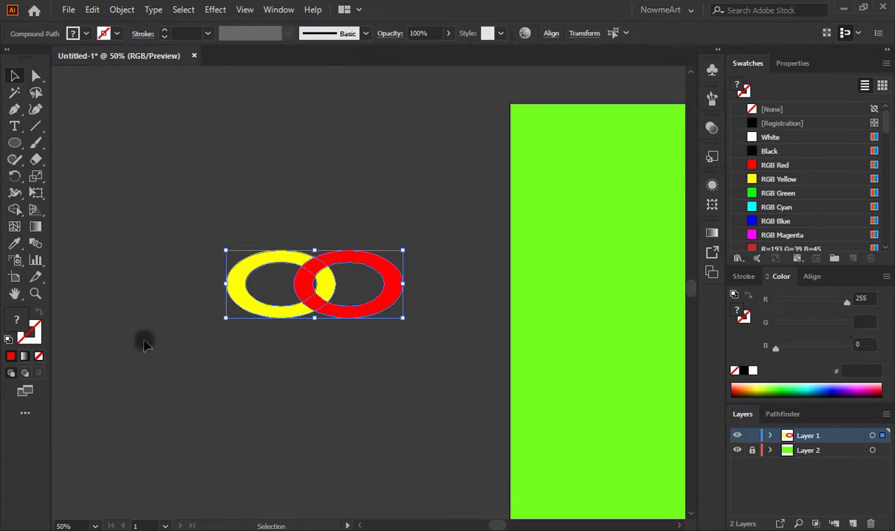
left_click(15, 211)
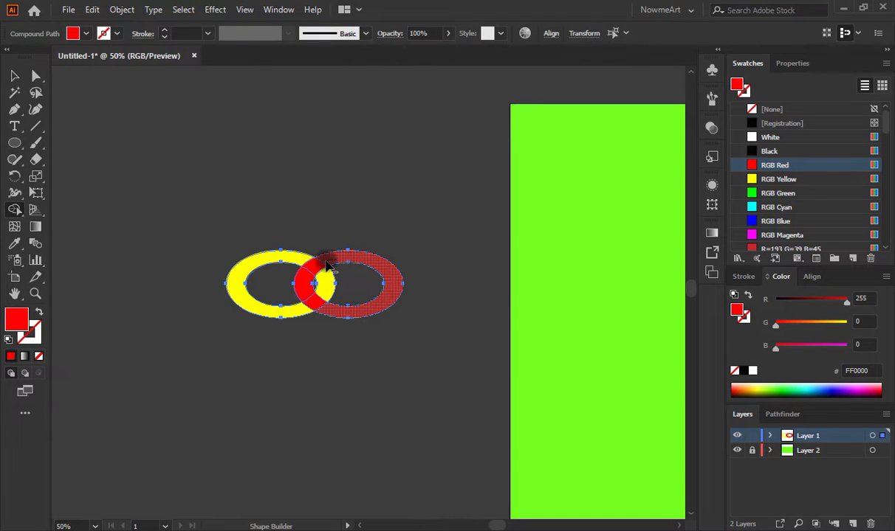
mouse_move(335, 261)
left_mouse_down()
mouse_move(297, 274)
mouse_move(389, 276)
mouse_move(340, 256)
mouse_move(344, 289)
left_mouse_up()
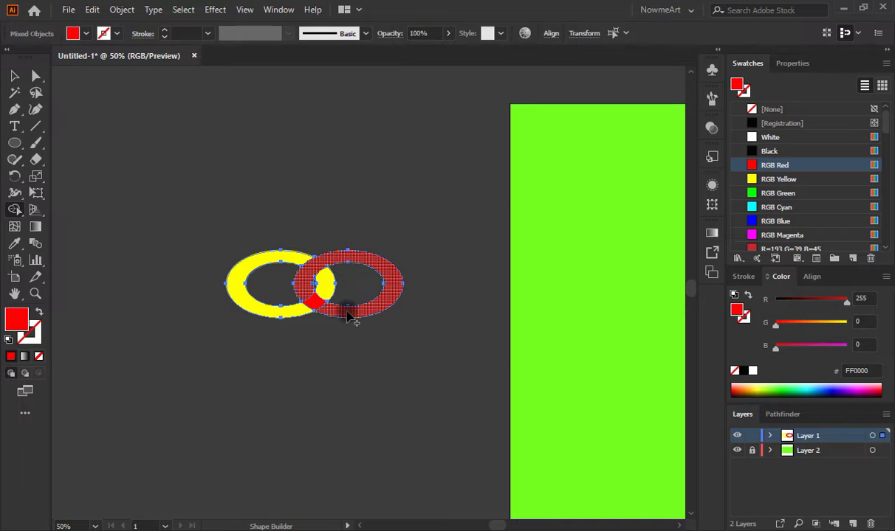
mouse_move(313, 305)
left_mouse_down()
mouse_move(301, 313)
mouse_move(458, 265)
left_mouse_up()
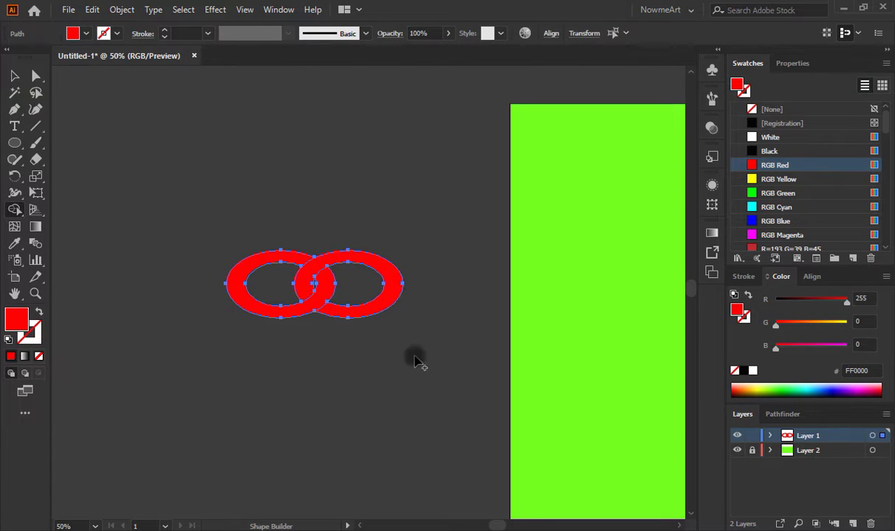
key("v")
left_click(397, 333)
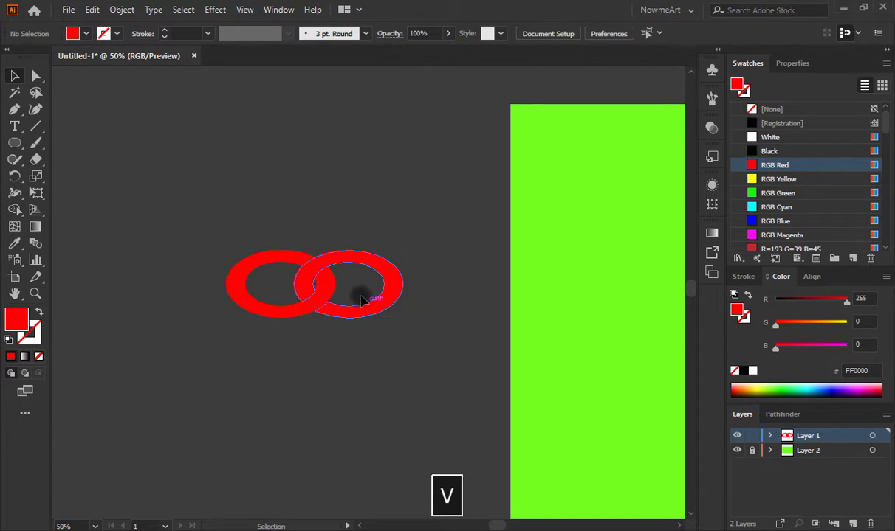
left_click(364, 307)
left_click(402, 348)
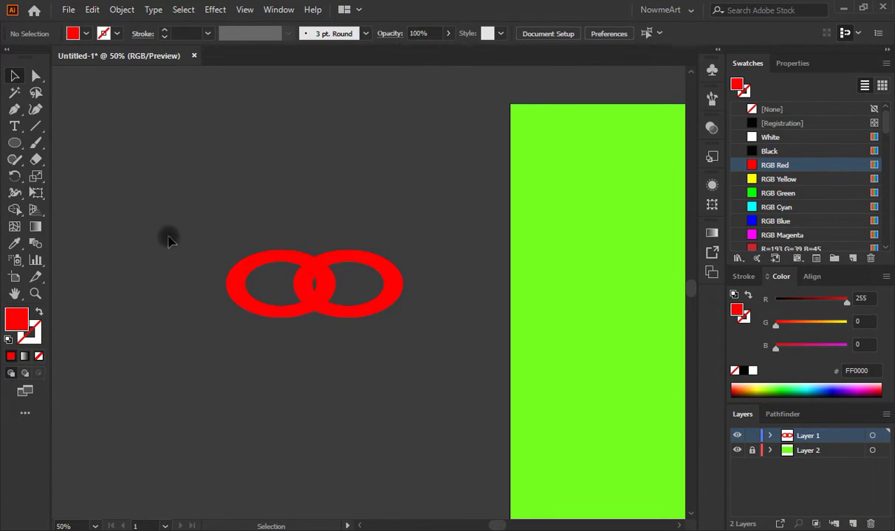
Step: Fill both interlocked rings with RGB Yellow
left_click_drag(184, 237, 417, 356)
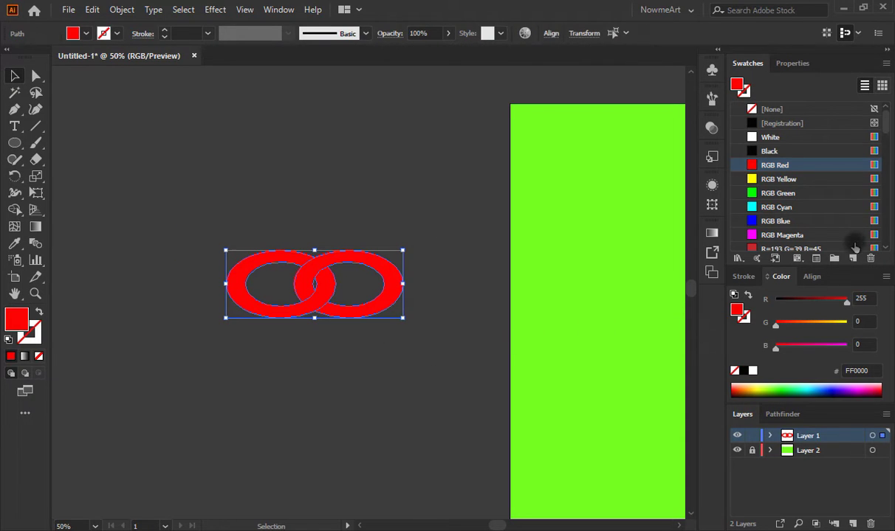
left_click(802, 184)
left_click(405, 345)
Step: Duplicate the linked pair horizontally so it overlaps the last ring of the chain, and fill the copy with RGB Red
left_click_drag(212, 252, 409, 334)
left_click_drag(315, 299, 447, 309)
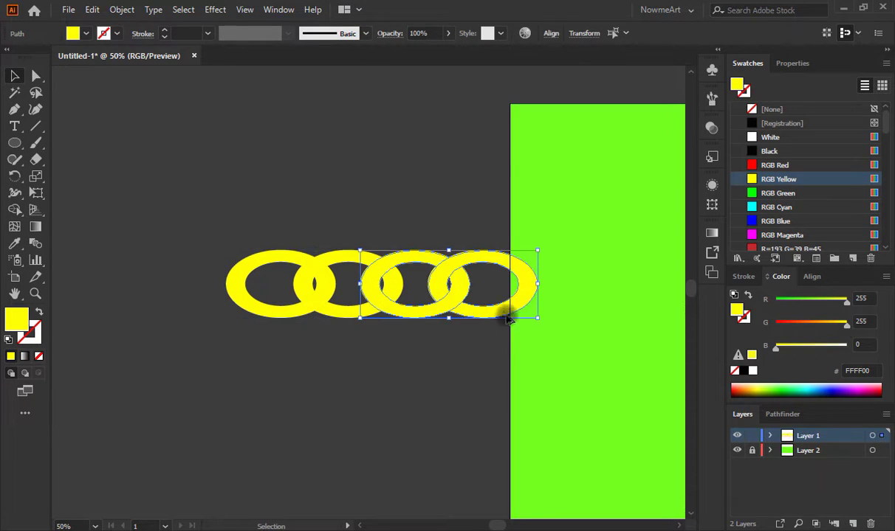
left_click(761, 165)
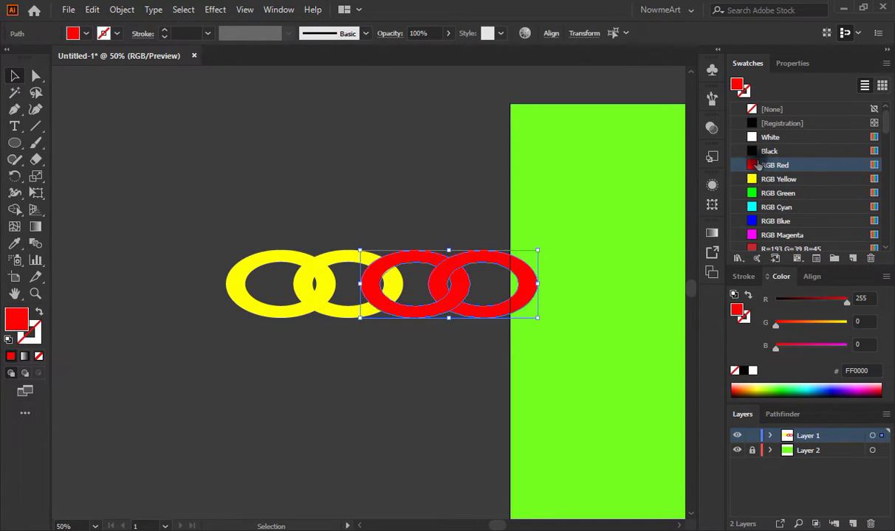
left_click(405, 233)
Step: Interlock the second yellow ring with the first red ring by merging their crossing pieces with Shape Builder
left_click_drag(352, 295, 400, 339)
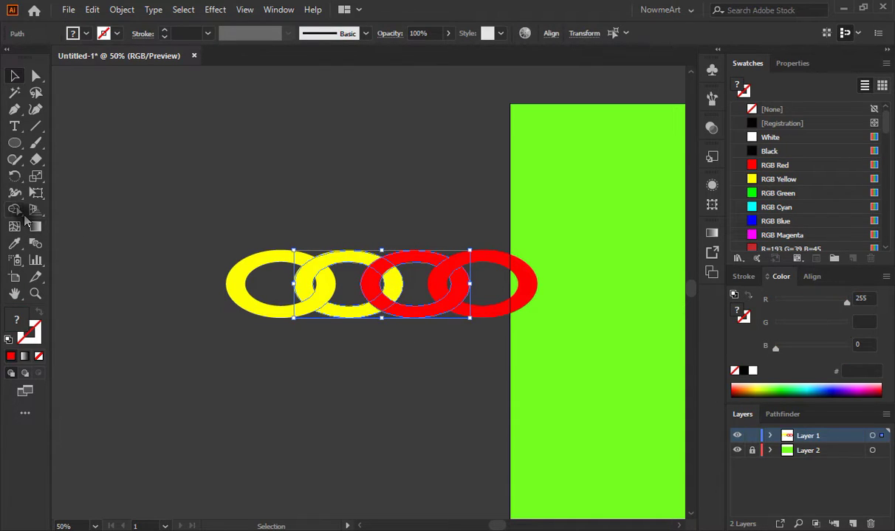
left_click(14, 209)
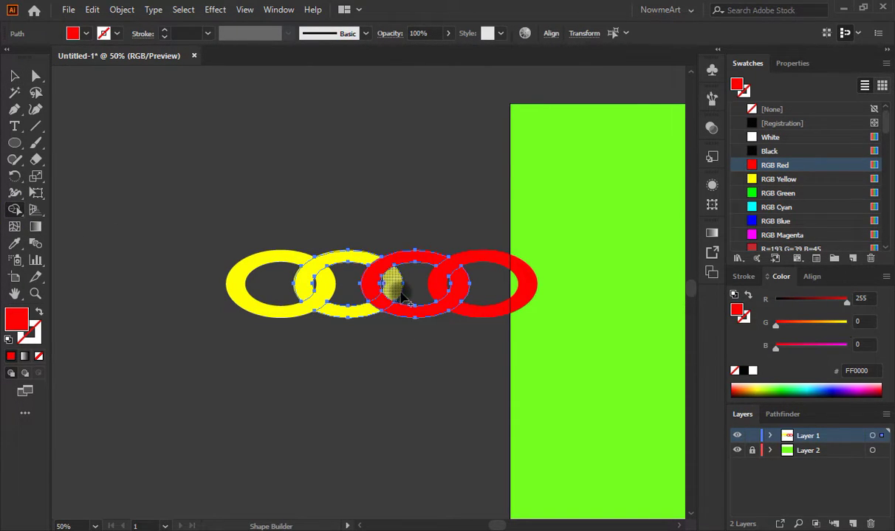
mouse_move(395, 289)
left_mouse_down()
mouse_move(372, 309)
mouse_move(351, 309)
left_mouse_up()
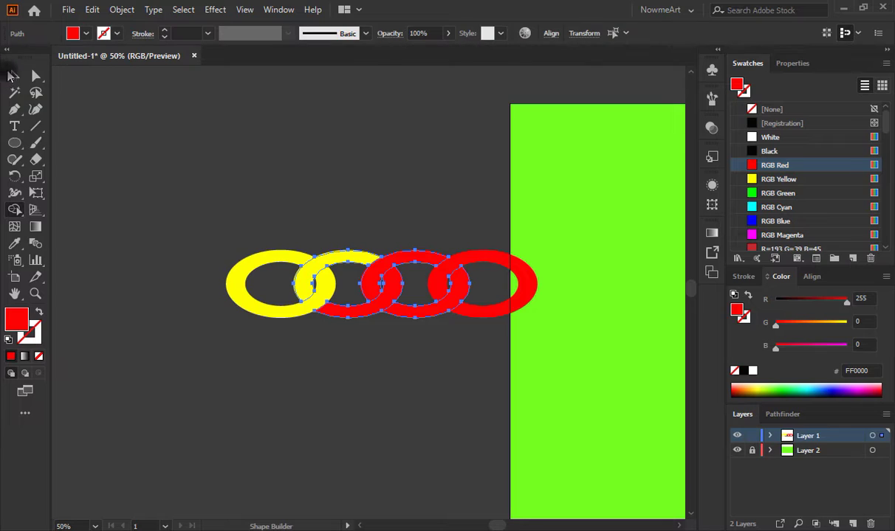
Step: Duplicate the four-ring chain horizontally over the artboard so the copy's first ring overlaps the chain's last red ring
left_click(13, 75)
left_click_drag(202, 226, 546, 354)
left_click_drag(436, 304, 688, 323)
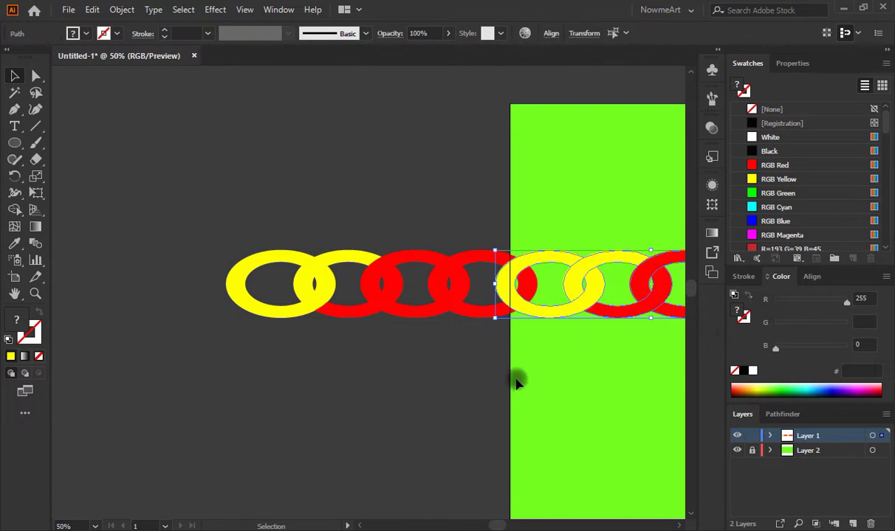
key("space")
left_click_drag(516, 383, 392, 369)
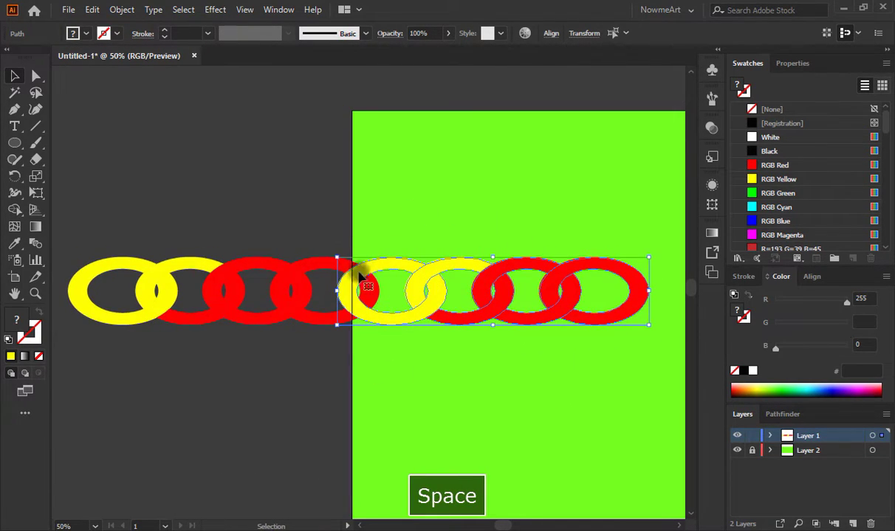
Step: Interlock the last red ring of the original chain with the copy's first yellow ring using Shape Builder, merging the upper and lower crossings
left_click_drag(320, 236, 389, 338)
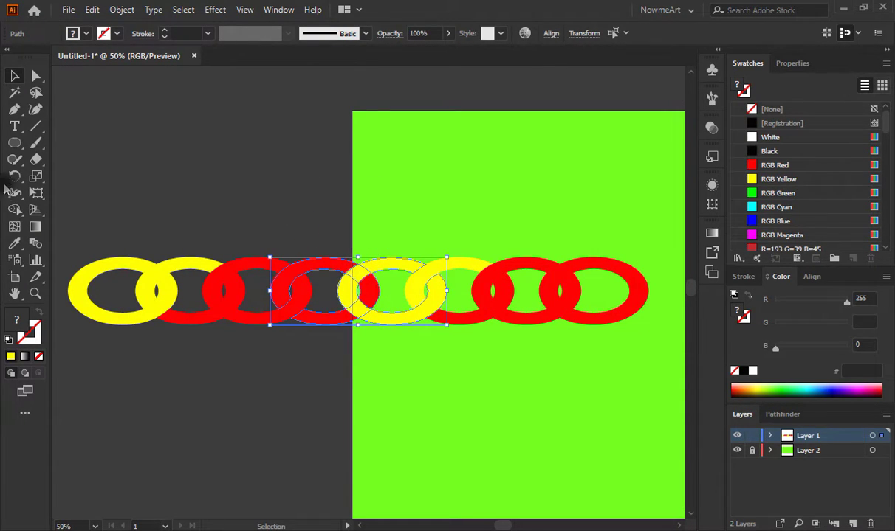
left_click(17, 210)
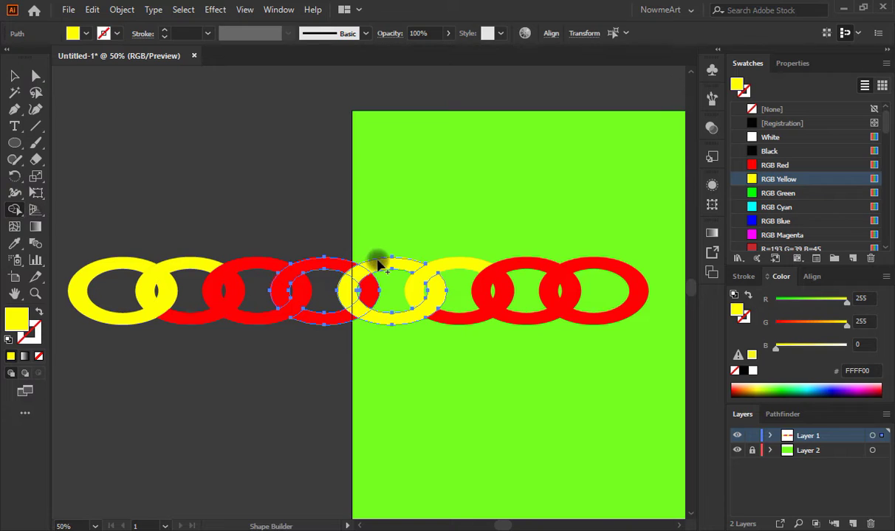
left_click_drag(378, 263, 350, 294)
left_click_drag(369, 294, 335, 320)
Step: Scale the whole eight-ring chain down proportionally to about half its size
left_click(15, 76)
left_click_drag(114, 206, 599, 357)
key("ctrl+minus")
key("ctrl+minus")
left_click_drag(513, 274, 369, 292)
left_click_drag(301, 368, 220, 385)
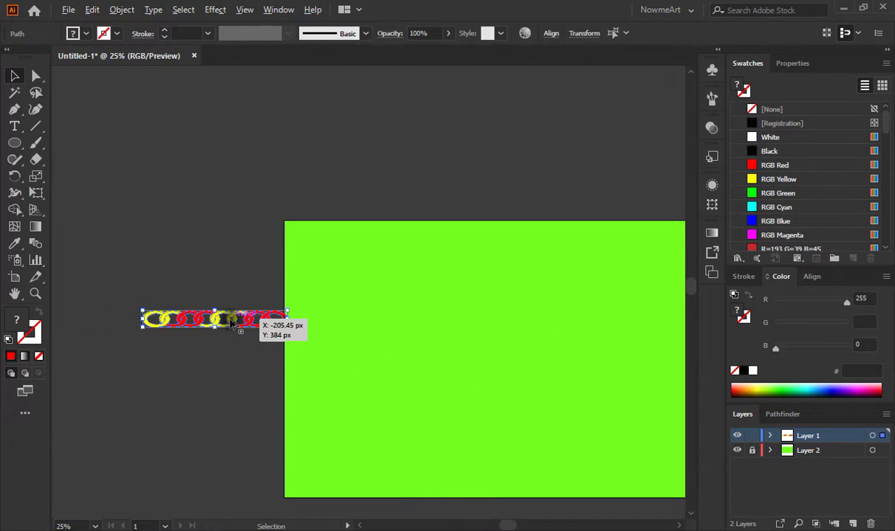
Step: Duplicate the scaled eight-ring chain horizontally and nudge the copy right so its first ring overlaps the original's last ring
left_click_drag(231, 322, 391, 325)
key("ctrl+equal")
key("ctrl+equal")
key("ctrl+equal")
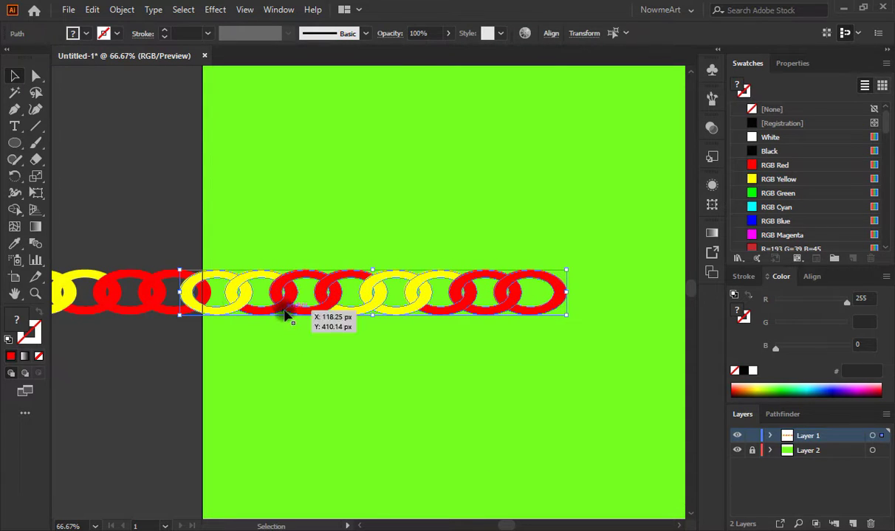
left_click_drag(285, 312, 286, 310)
key("Right")
key("ctrl+equal")
left_click_drag(115, 426, 337, 434)
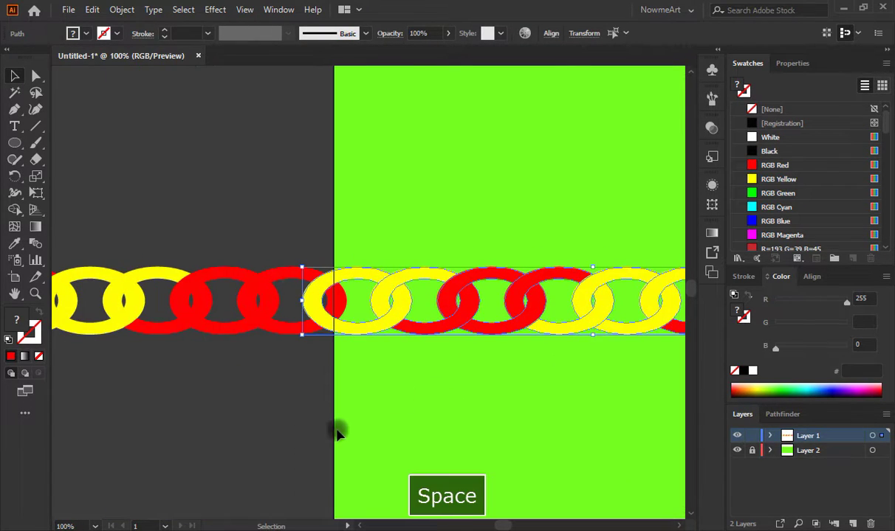
key("Right")
Step: Interlock the two overlapping rings where the eight-ring chains meet by merging both crossings with Shape Builder
left_click_drag(283, 218, 338, 321)
left_click(20, 210)
left_click_drag(348, 273, 315, 306)
left_click_drag(338, 305, 308, 330)
Step: Try duplicating the sixteen-ring chain horizontally, and undo the copy
left_click(15, 76)
key("ctrl+minus")
key("ctrl+minus")
key("ctrl+minus")
left_click_drag(184, 262, 612, 353)
left_click_drag(550, 332, 391, 360)
left_click_drag(323, 325, 657, 327)
key("ctrl+minus")
key("ctrl+equal")
key("ctrl+z")
left_click(236, 347)
left_click_drag(125, 383, 389, 393)
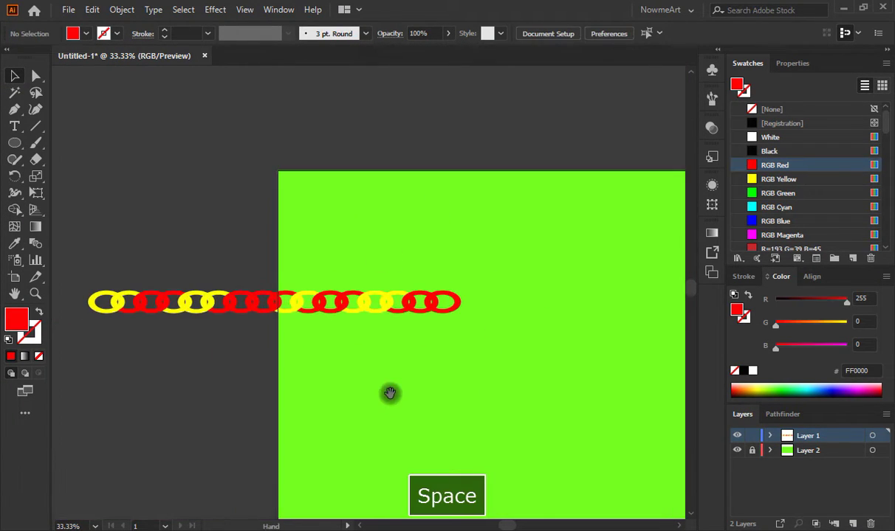
left_click_drag(260, 264, 280, 307)
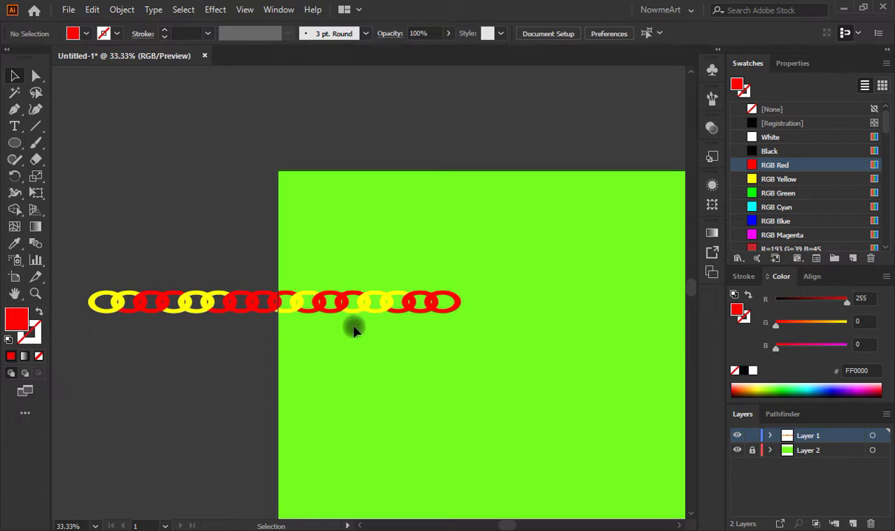
Step: Move the full sixteen-ring chain onto the green artboard and rotate it 90 degrees so it hangs vertically
left_click_drag(80, 253, 476, 341)
key("ctrl+minus")
left_click_drag(217, 253, 524, 328)
left_click_drag(369, 293, 532, 290)
left_click_drag(595, 403, 464, 404)
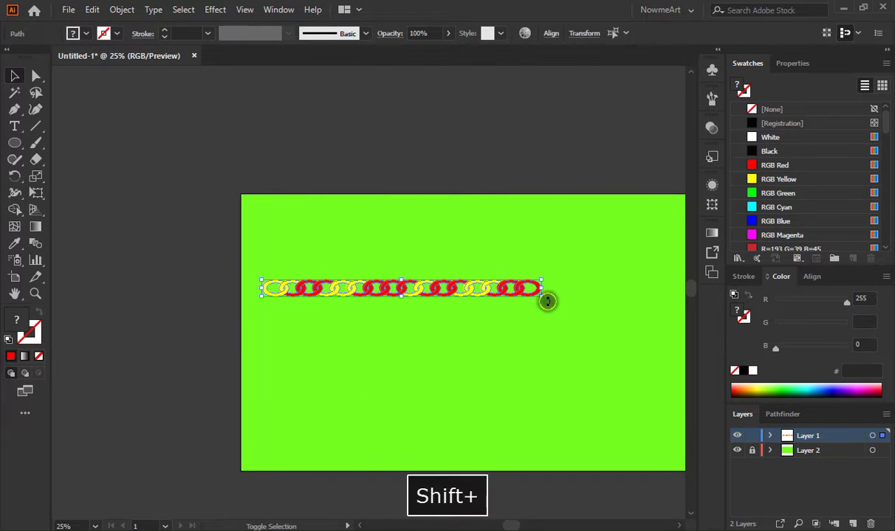
left_click_drag(547, 301, 408, 223)
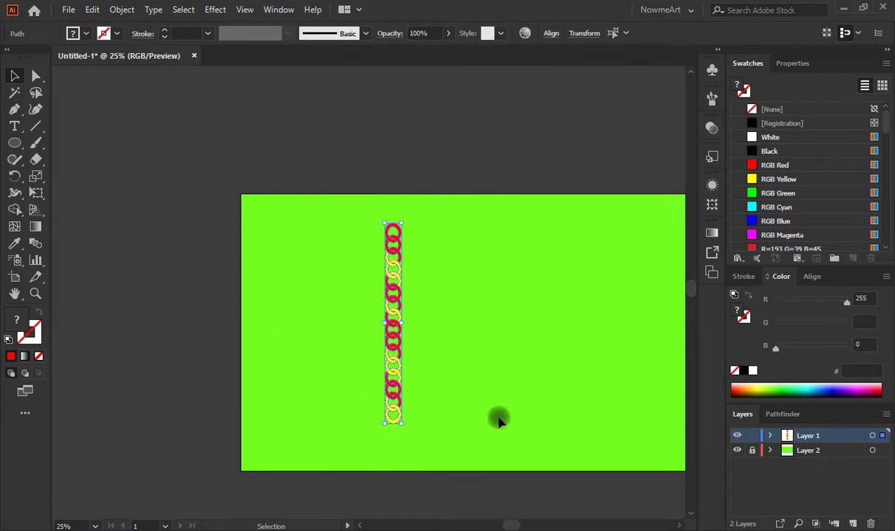
Step: Resize the vertical chain to be shorter and slightly wider, placing it near the middle of the artboard
left_click_drag(498, 420, 419, 425)
left_click_drag(318, 375, 399, 366)
left_click(412, 353)
left_click_drag(350, 197, 443, 443)
left_click_drag(404, 419, 405, 399)
left_click(462, 417)
left_click_drag(367, 208, 449, 417)
left_click_drag(405, 399, 411, 382)
Step: Duplicate the vertical chain to the empty area outside the artboard's left edge as a spare copy
left_click_drag(378, 183, 436, 402)
left_click_drag(396, 350, 100, 302)
left_click_drag(334, 187, 445, 391)
key("ctrl+=")
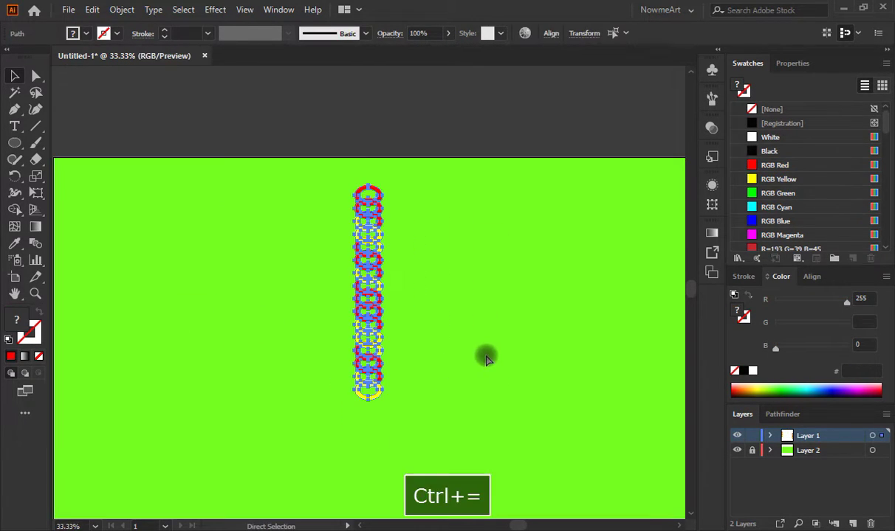
key("ctrl+minus")
left_click(487, 361)
Step: Draw a red rounded rectangle below the chain and shift it slightly down and to the left
left_click_drag(16, 146, 78, 160)
key("space")
left_click_drag(334, 386, 411, 437)
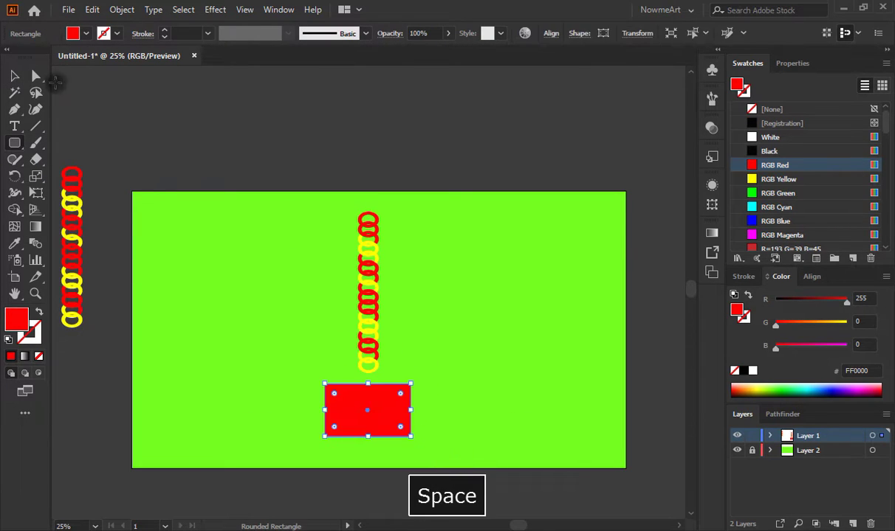
left_click(14, 76)
left_click_drag(374, 402, 338, 420)
left_click(283, 339)
Step: Draw a wide red ellipse to the lower right of the chain's bottom end
left_click_drag(16, 142, 118, 178)
key("ctrl+=")
key("ctrl+=")
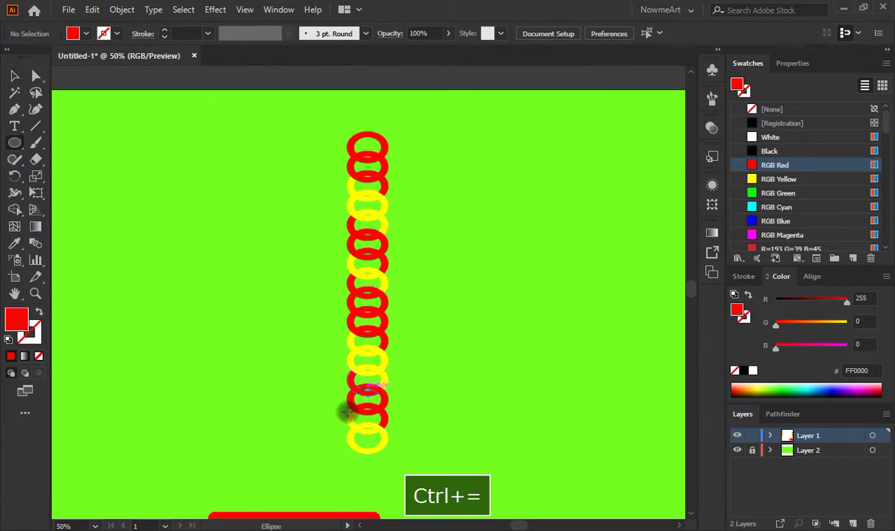
key("space")
left_click_drag(347, 413, 321, 293)
left_click_drag(444, 339, 548, 402)
key("v")
Step: Draw a circle centred over the ellipse's upper edge, nudge it down slightly, and fill it with RGB Yellow
left_click(15, 145)
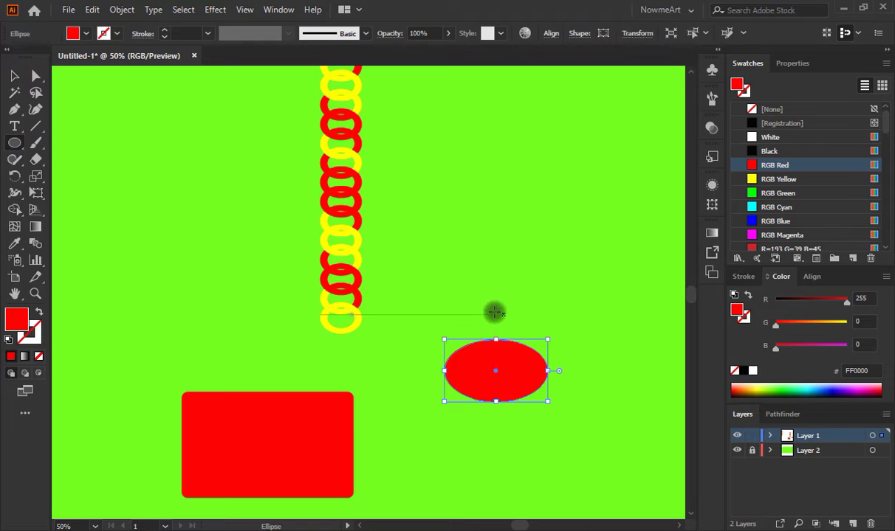
left_click_drag(479, 310, 528, 361)
key("shift+space")
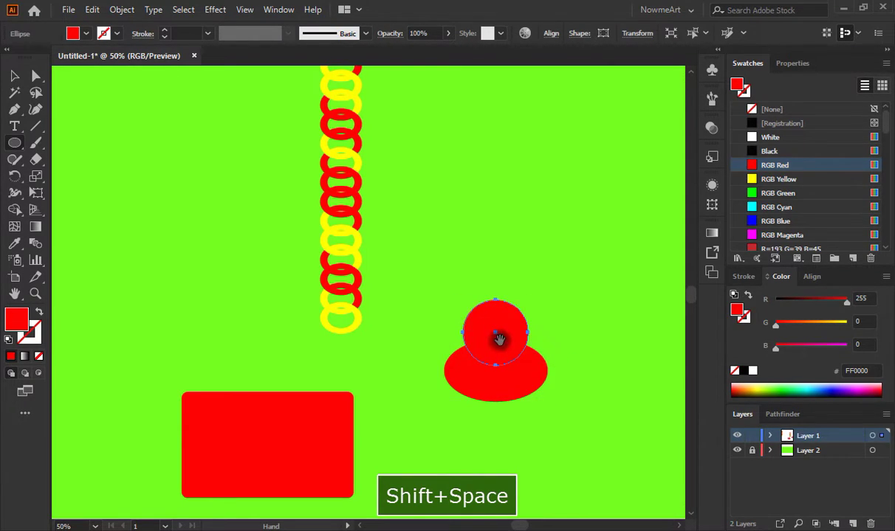
key("v")
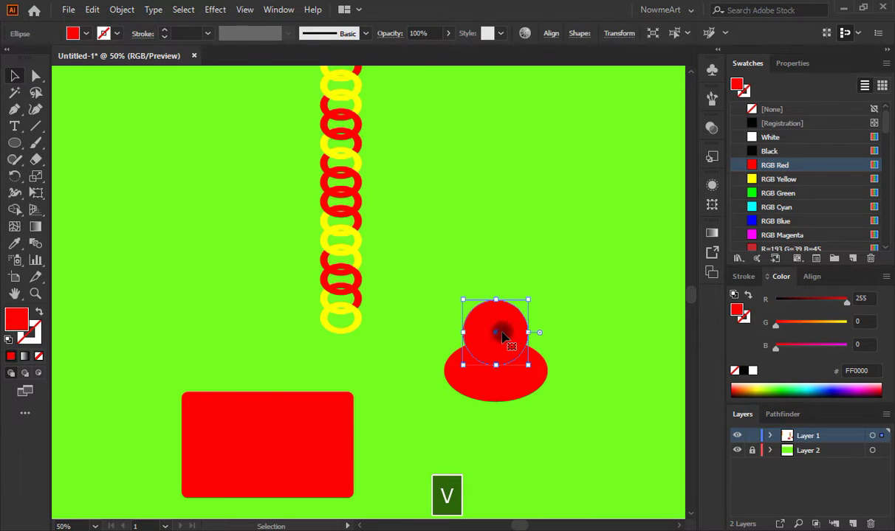
left_click_drag(502, 336, 507, 338)
key("Down")
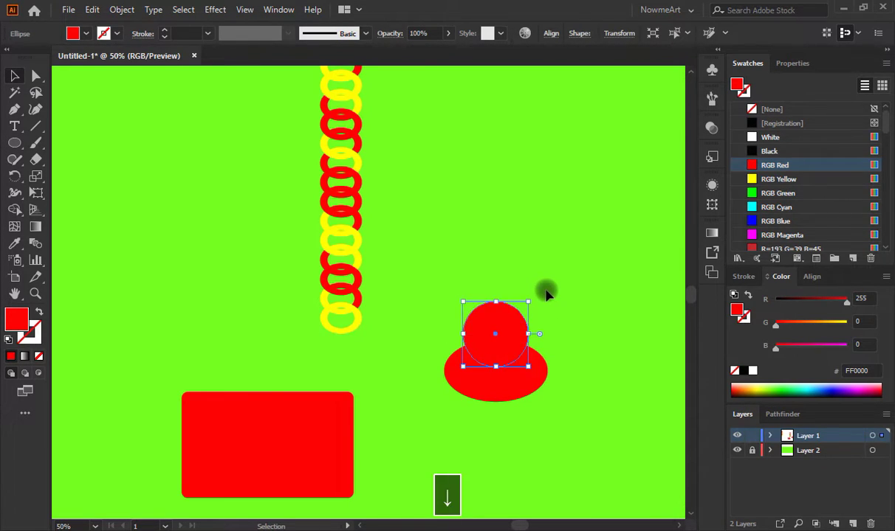
key("Down")
left_click(562, 294)
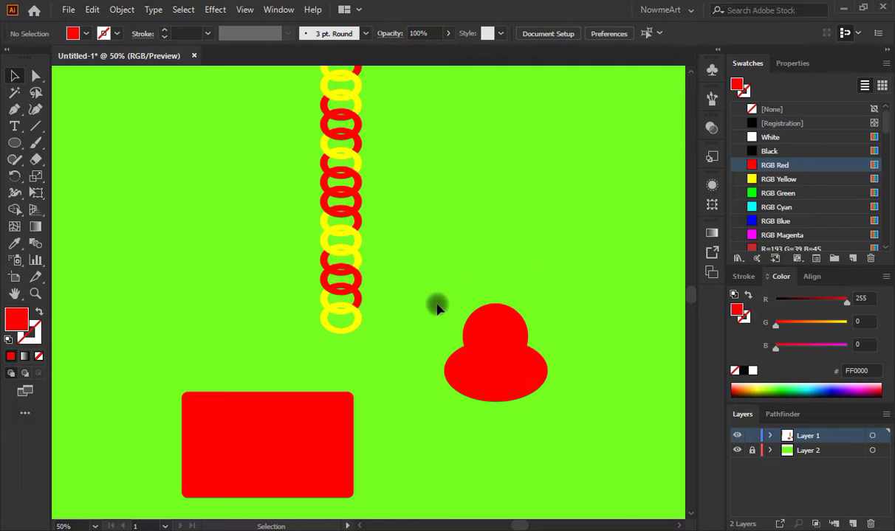
left_click(487, 329)
left_click(764, 178)
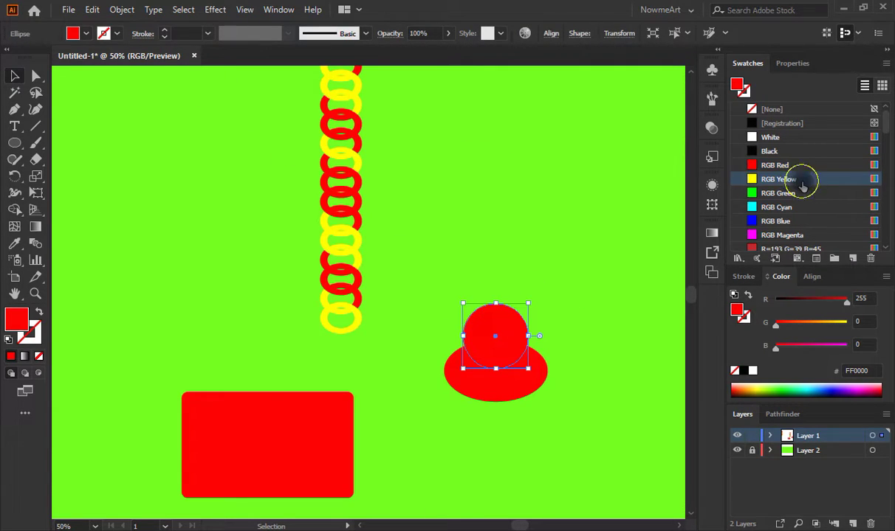
Step: Paste a copy of the yellow circle in front and scale it down concentrically to form the inner circle
left_click(94, 10)
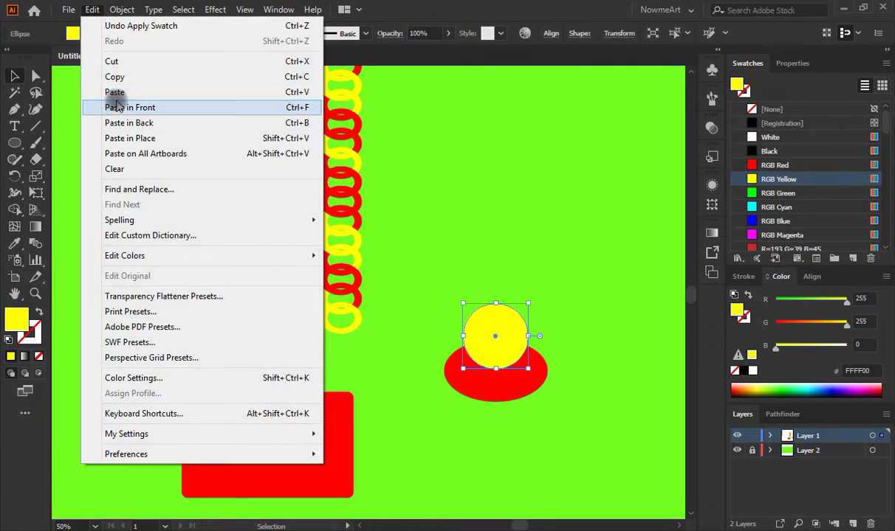
left_click(114, 76)
left_click(122, 9)
left_click(90, 10)
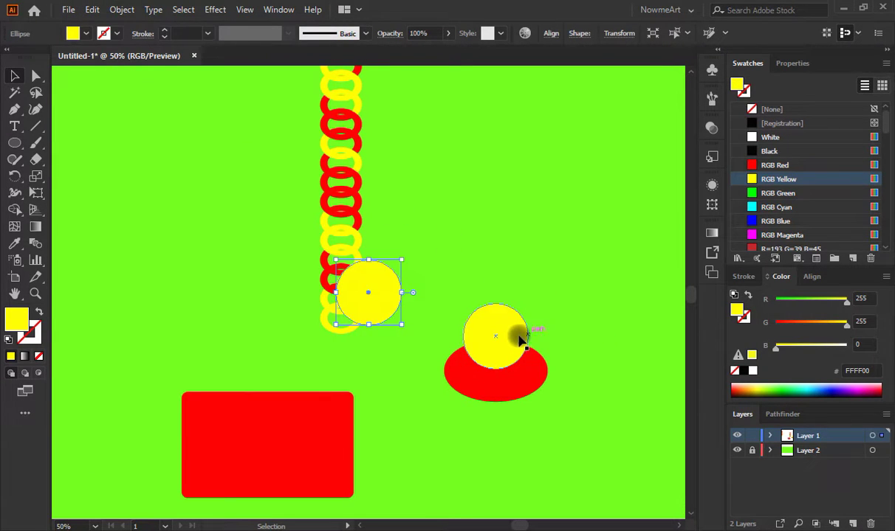
key("ctrl+z")
left_click(92, 9)
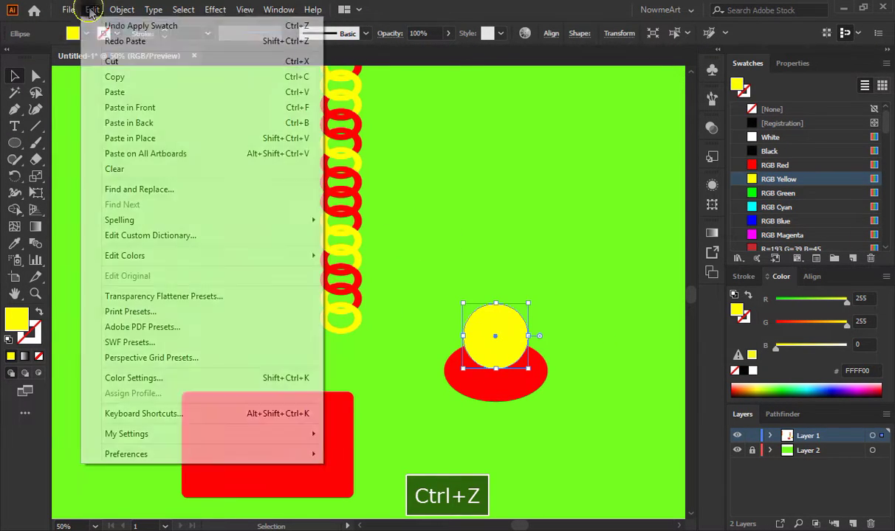
left_click(130, 108)
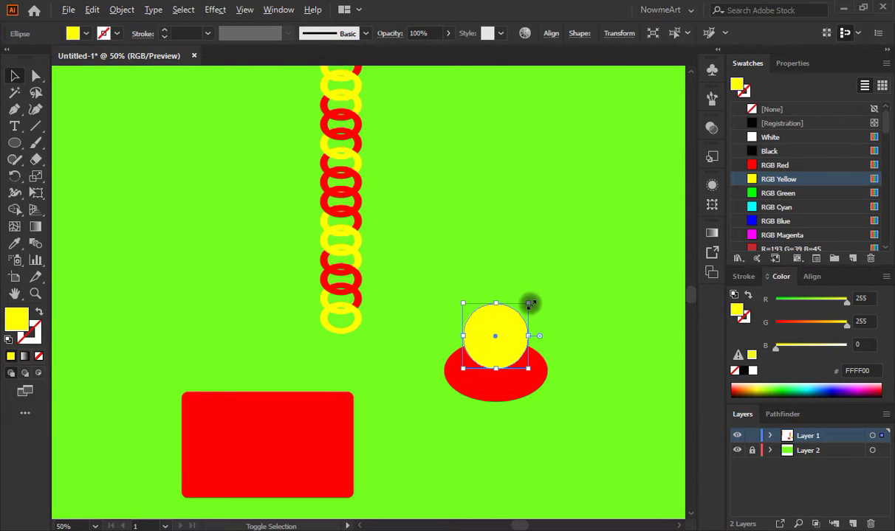
left_click_drag(528, 303, 517, 316)
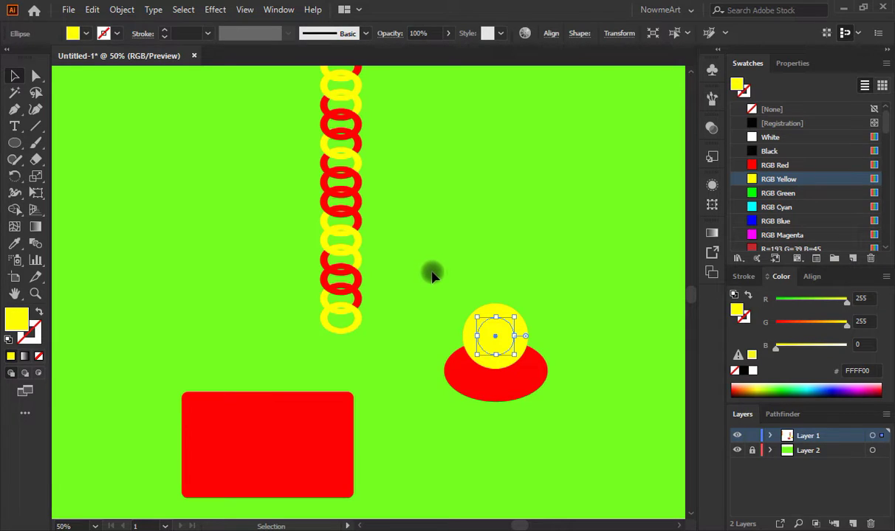
Step: Try cutting the inner circle out of the yellow circle with Shape Builder, and undo the cut
left_click_drag(433, 282, 520, 325)
key("shift+m")
left_click(494, 347, "alt")
key("ctrl+z")
Step: Cut the inner circle's area out of both the yellow circle and the red ellipse with Shape Builder
key("v")
left_click_drag(441, 297, 571, 410)
left_click(15, 209)
left_click_drag(493, 329, 496, 349)
key("b")
left_click(563, 236)
key("v")
left_click_drag(552, 226, 597, 260)
key("Delete")
Step: Scale the yellow ring and red ellipse together to about half size and reposition them beside the chain's lower end
mouse_move(411, 281)
left_mouse_down()
mouse_move(457, 320)
mouse_move(537, 345)
left_mouse_up()
left_click_drag(547, 303, 498, 339)
left_click_drag(480, 369, 460, 342)
Step: Delete the four links just above the chain's bottom yellow ring
key("ctrl+minus")
left_click_drag(373, 295, 361, 258)
key("Delete")
Step: Move the detached bottom yellow ring up to the shortened chain and nudge it into line with the link above
key("ctrl+equal")
key("ctrl+equal")
key("ctrl+equal")
key("ctrl+equal")
left_click_drag(412, 283, 404, 286)
key("Right")
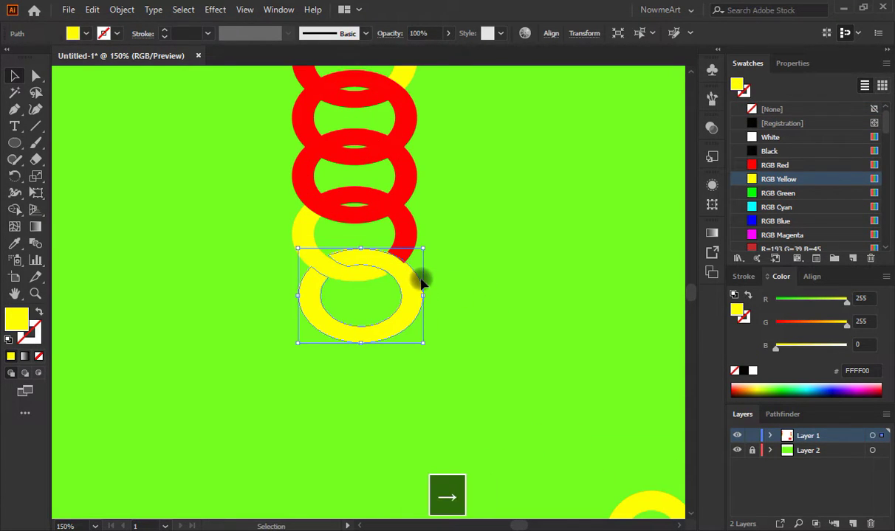
key("Up")
key("Up")
key("Left")
left_click(389, 278)
left_click(409, 288)
key("Left")
key("Left")
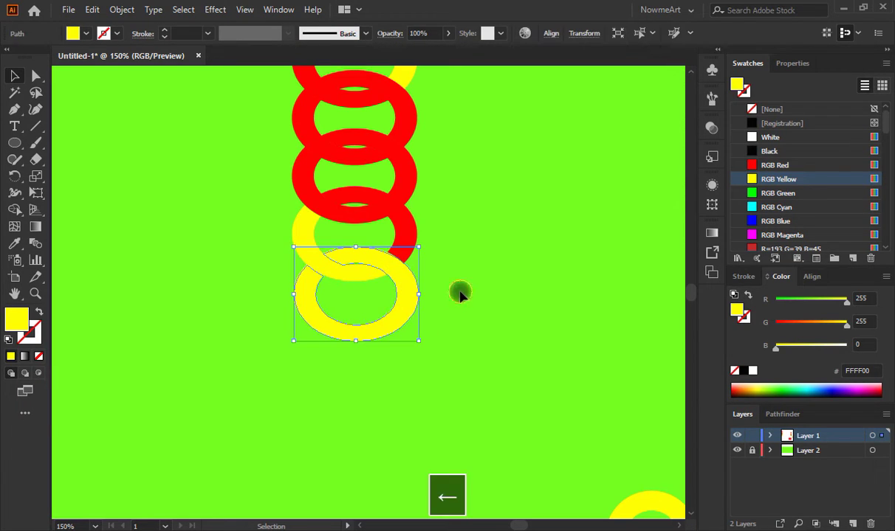
key("Up")
left_click(472, 294)
left_click(409, 292)
key("Left")
left_click(478, 302)
Step: Reduce the width of the entire vertical chain on the artboard while keeping its height
key("ctrl+minus")
key("ctrl+minus")
key("ctrl+minus")
key("ctrl+minus")
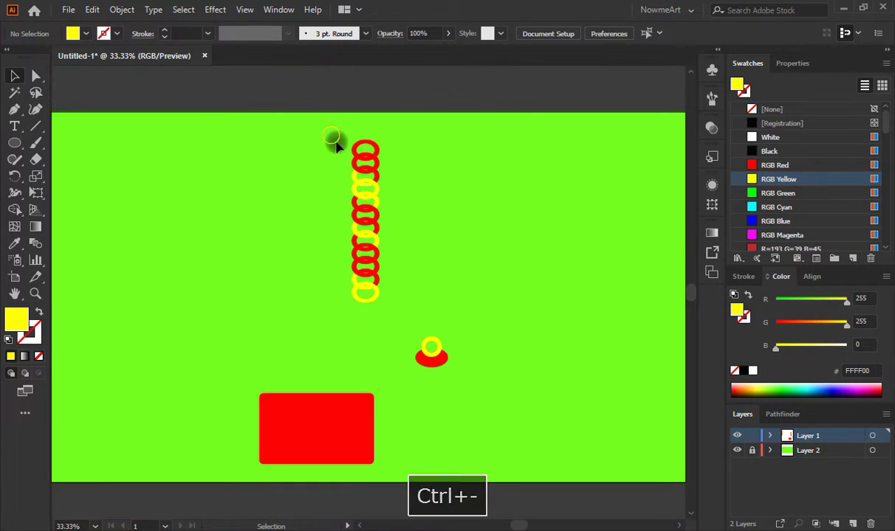
left_click_drag(335, 142, 391, 293)
left_click_drag(381, 224, 373, 225)
Step: Move the yellow ring and red ellipse beneath the chain so the ring overlaps the bottom link, and nudge them down
left_click_drag(372, 303, 435, 357)
left_click(401, 331)
left_click_drag(433, 357, 363, 332)
key("ctrl+equal")
key("ctrl+equal")
key("ctrl+equal")
key("ctrl+equal")
left_click_drag(440, 221, 459, 207)
mouse_move(416, 328)
left_mouse_down()
mouse_move(406, 327)
mouse_move(406, 340)
left_mouse_up()
key("Down")
key("Down")
key("Down")
Step: Interlock the chain's bottom yellow link with the ellipse's yellow ring by merging their crossing with Shape Builder
left_click_drag(450, 252, 232, 225)
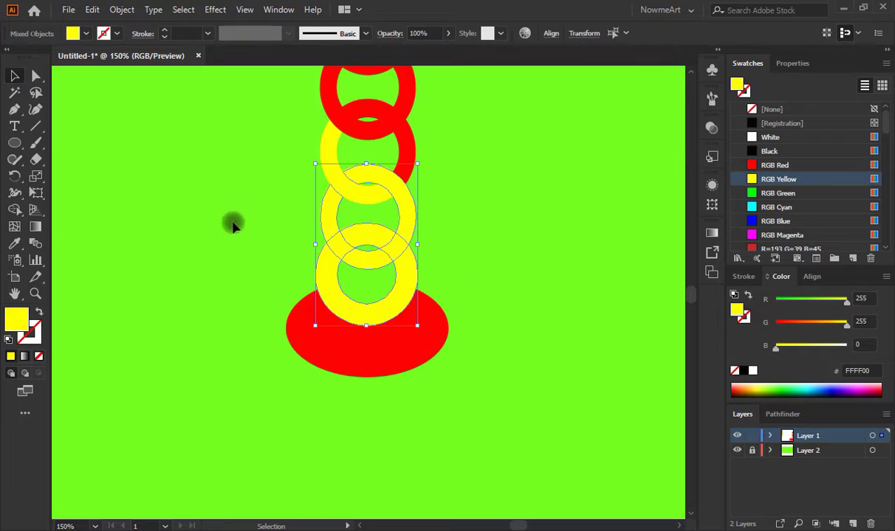
left_click(14, 209)
mouse_move(408, 267)
left_mouse_down()
mouse_move(377, 240)
mouse_move(343, 249)
mouse_move(374, 259)
left_mouse_up()
key("v")
key("ctrl+minus")
key("ctrl+minus")
key("ctrl+minus")
key("ctrl+minus")
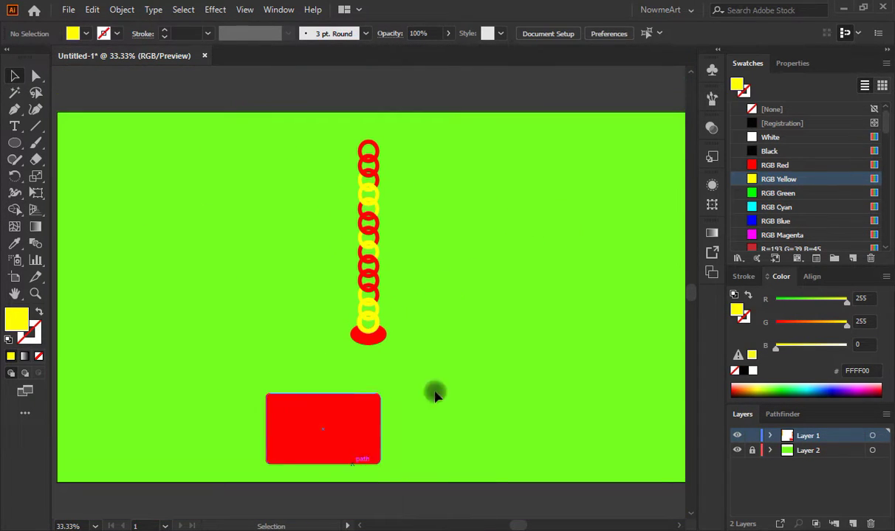
Step: Move the red rounded rectangle up beneath the ellipse at the chain's lower end and adjust its position
left_click_drag(295, 395, 346, 389)
left_click_drag(416, 363, 379, 375)
left_click(633, 371)
left_click(476, 387)
Step: Recolor the rectangle under the chain RGB Cyan, enlarge it slightly and round its corners strongly
left_click(765, 210)
left_click(386, 376)
left_click(788, 209)
left_click_drag(426, 397, 442, 408)
left_click_drag(399, 376, 390, 376)
left_click(467, 339)
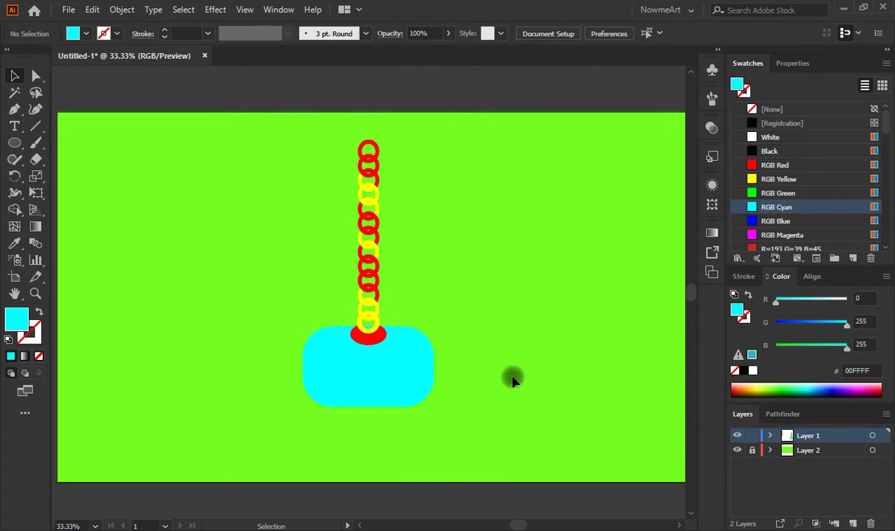
Step: Examine the bottom ring, red ellipse and cyan rectangle up close where the chain meets the rectangle
left_click(369, 334)
key("ctrl+equal")
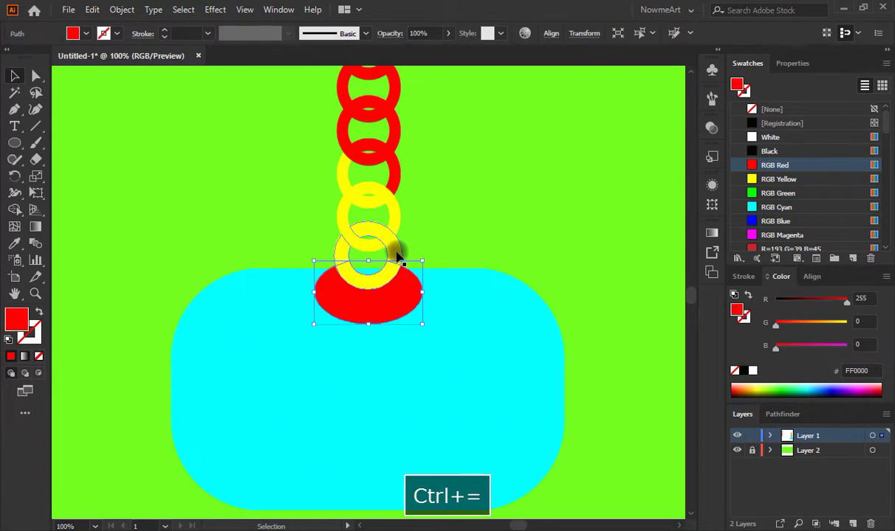
key("Caps_Lock")
left_click(396, 249)
left_click(417, 288)
left_click(439, 256)
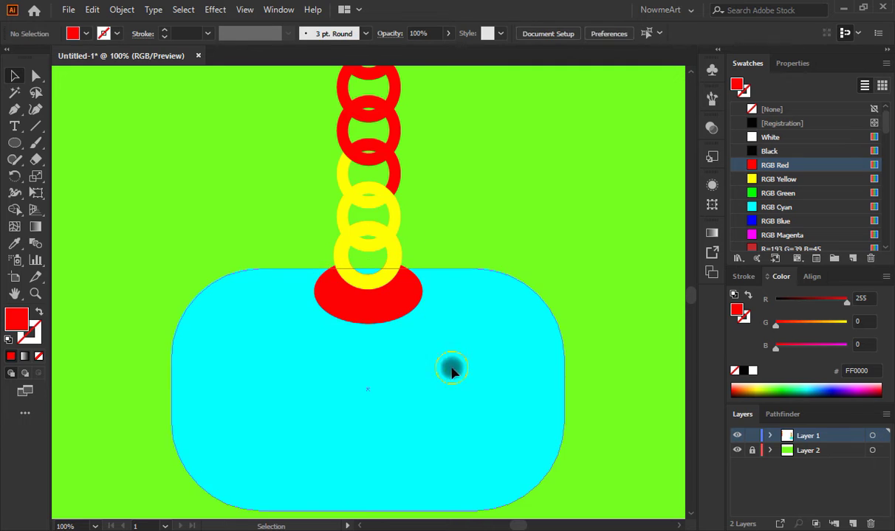
left_click(379, 390)
key("ctrl+minus")
key("ctrl+minus")
key("ctrl+minus")
key("ctrl+minus")
left_click(500, 278)
key("ctrl+equal")
key("v")
left_click_drag(439, 158, 446, 261)
left_click(14, 144)
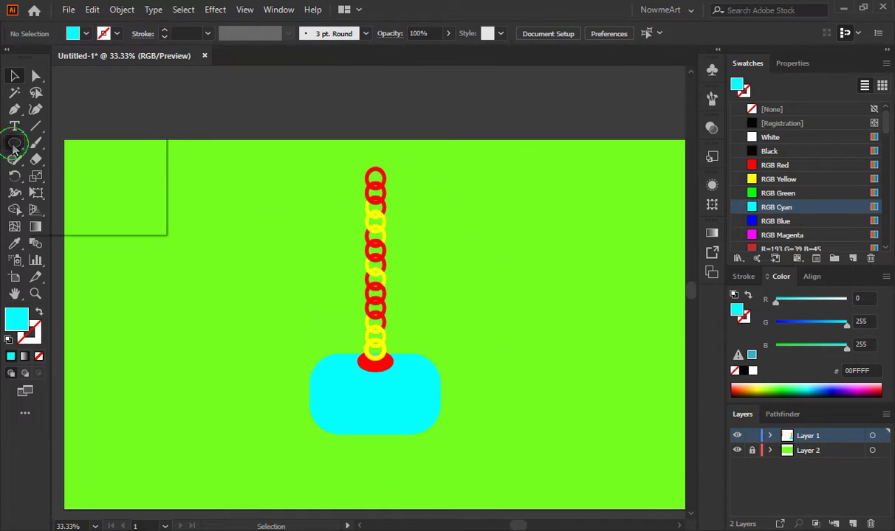
left_click(300, 197)
left_click(389, 404)
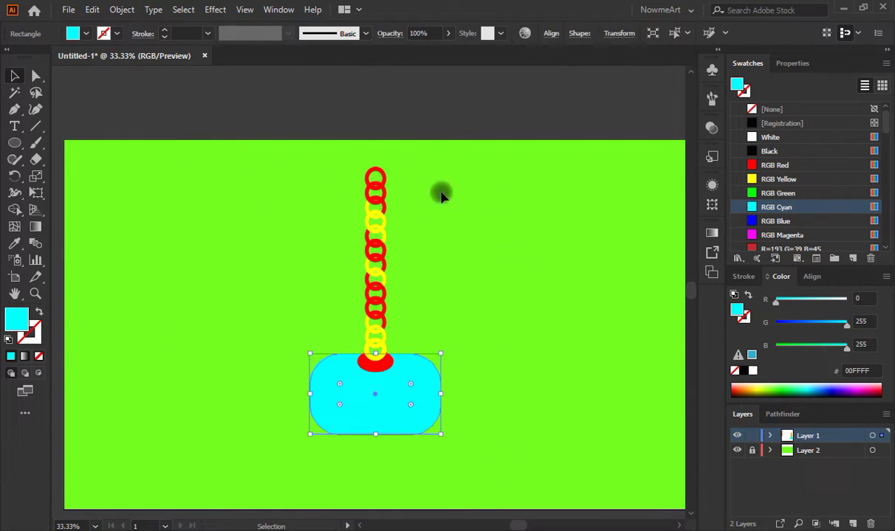
left_click(336, 180)
Step: Move the cyan rounded rectangle away from the chain to an empty area at its lower left
left_click(379, 399)
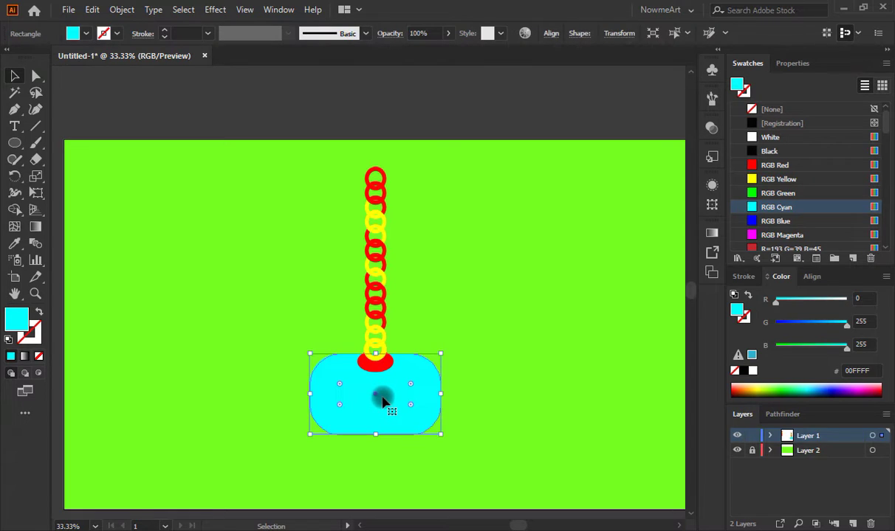
left_click_drag(379, 420, 251, 453)
key("a")
key("ctrl+z")
Step: Fill the whole chain and its ellipse with the linear white-to-black gradient
left_click_drag(351, 162, 423, 381)
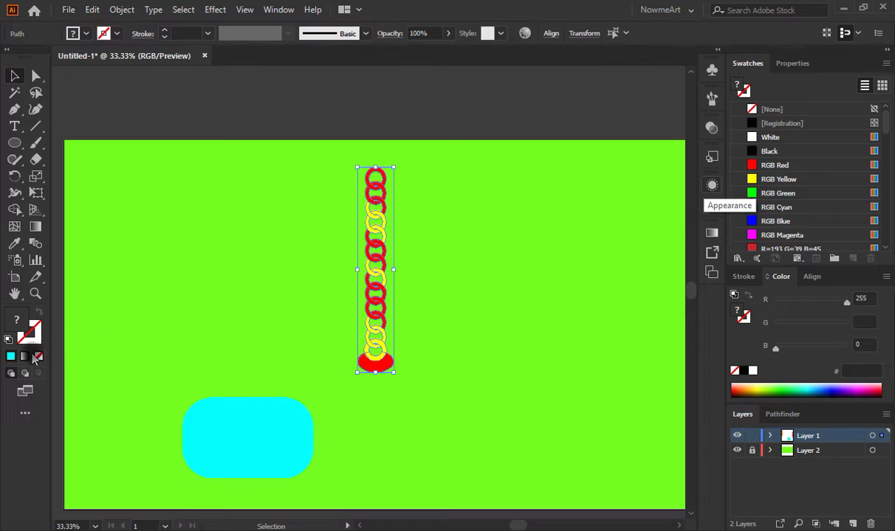
left_click(711, 233)
left_click(549, 251)
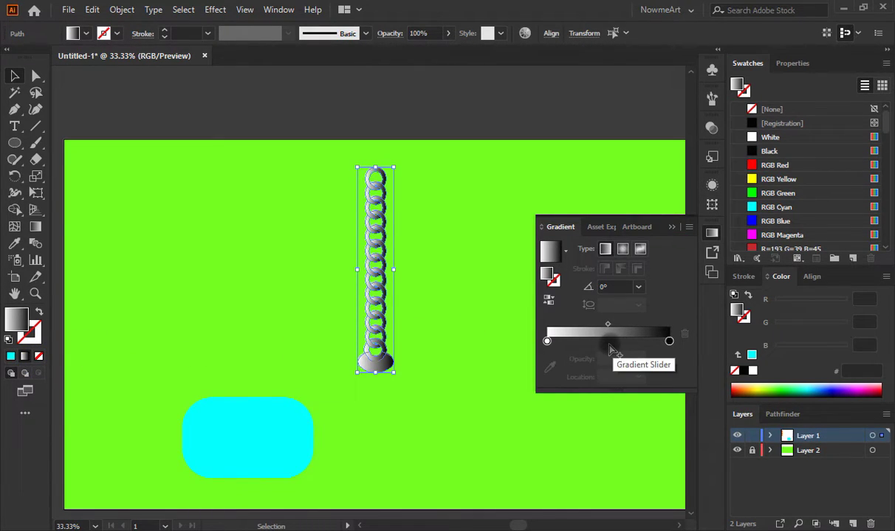
Step: Add a gradient stop at 11.45% near the white end and color it RGB Yellow (FFFF00)
left_click(561, 342)
double_click(561, 341)
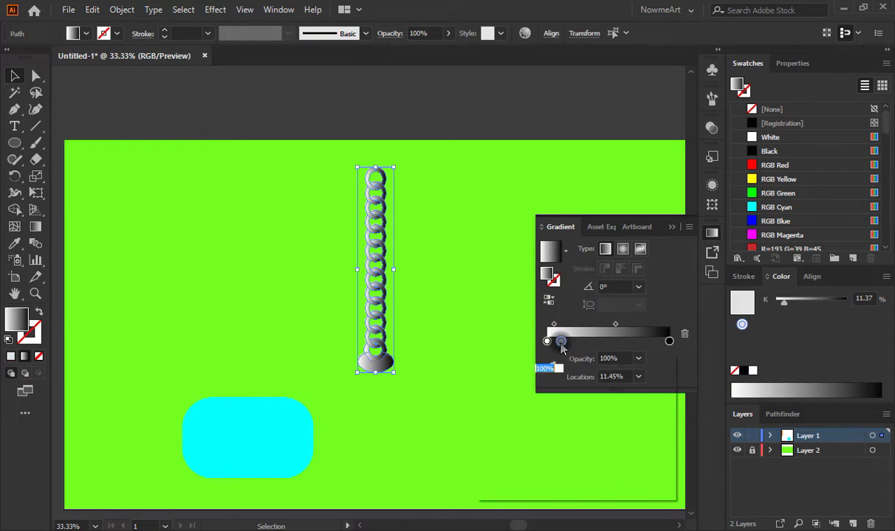
left_click(489, 416)
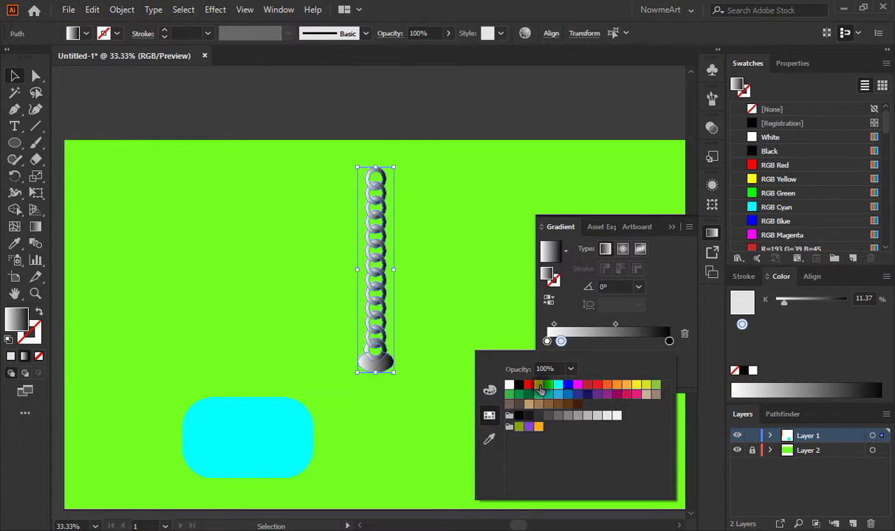
left_click(539, 386)
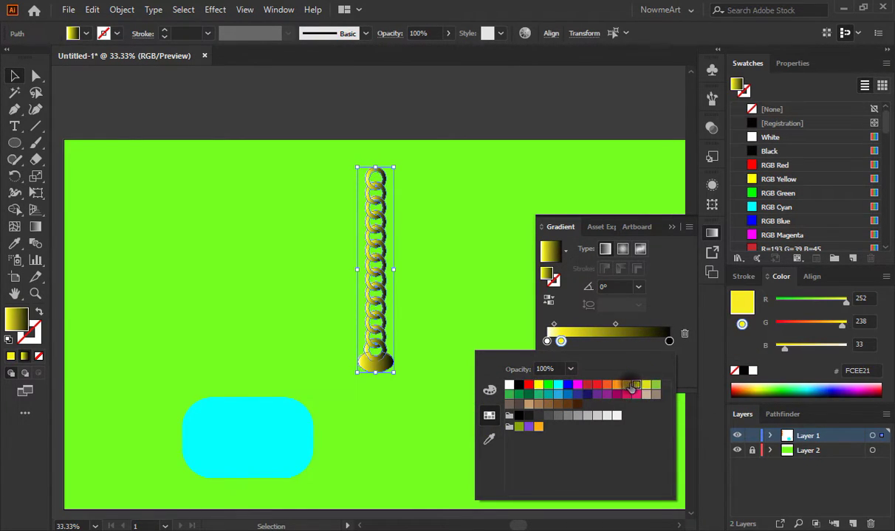
left_click(541, 387)
left_click(626, 344)
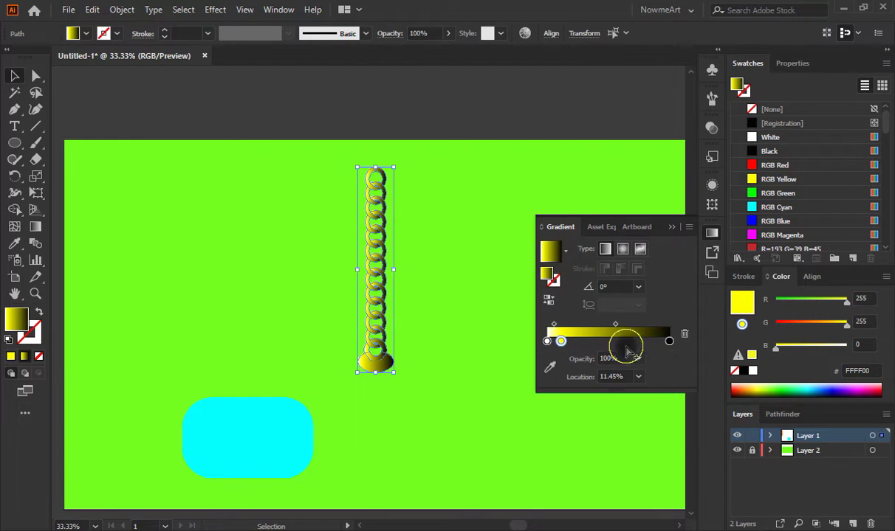
Step: Move the gradient's black stop to the middle and add yellow stops near and at the far end
left_click(654, 341)
left_click_drag(655, 342, 677, 344)
left_click(561, 342, "alt")
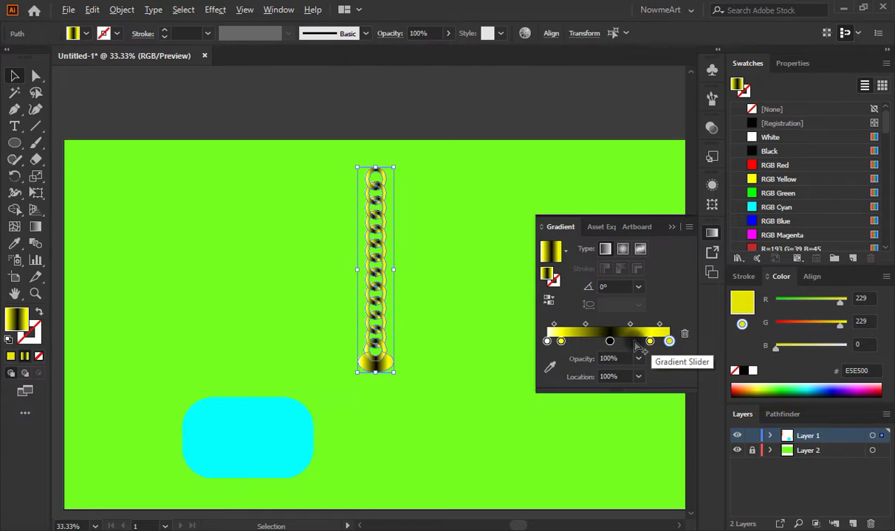
Step: Color the gradient's last stop white and recolor the yellow stop beside it orange (F7BD1E)
double_click(668, 342)
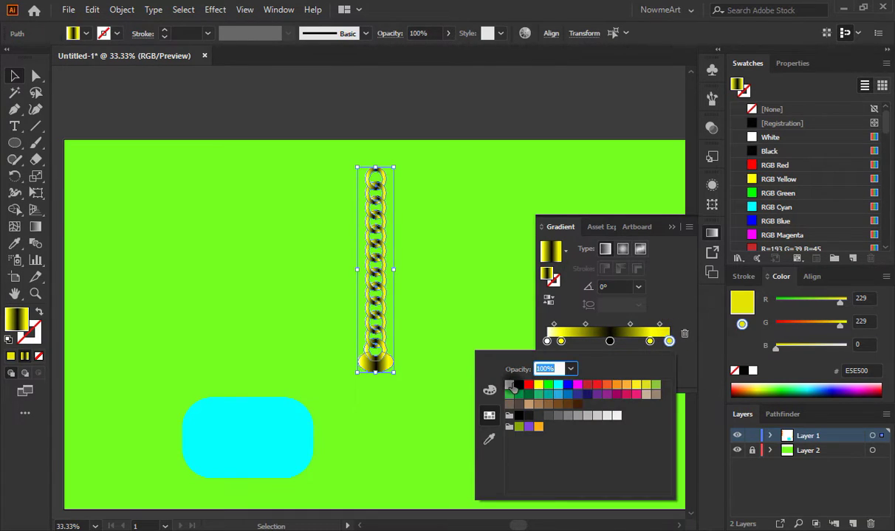
left_click(510, 386)
double_click(648, 342)
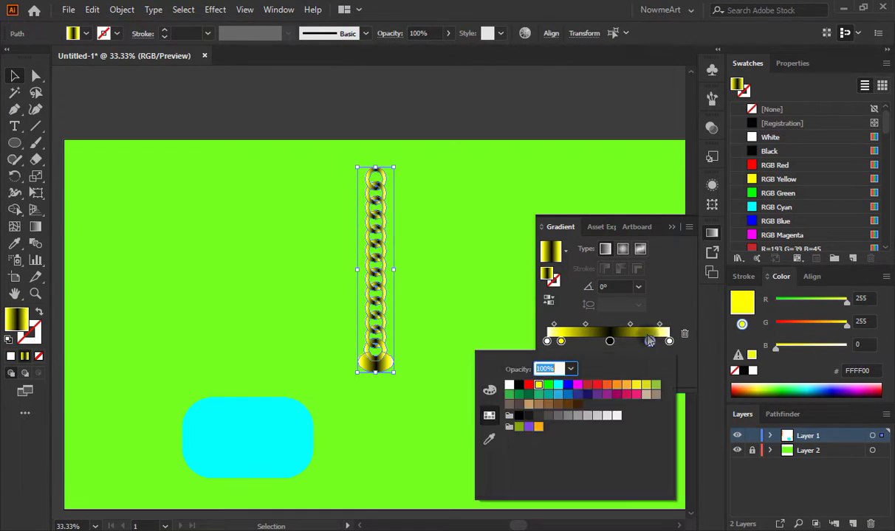
left_click(617, 385)
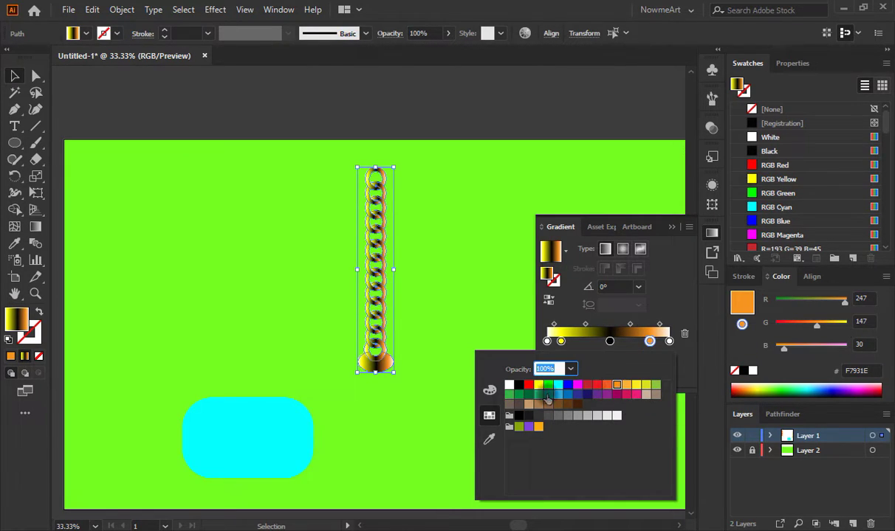
left_click(488, 393)
left_click_drag(580, 426, 607, 420)
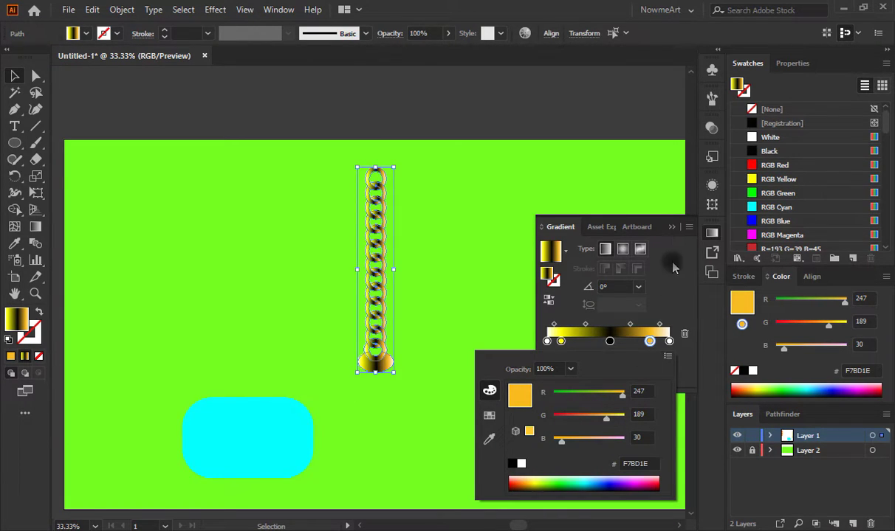
left_click(674, 229)
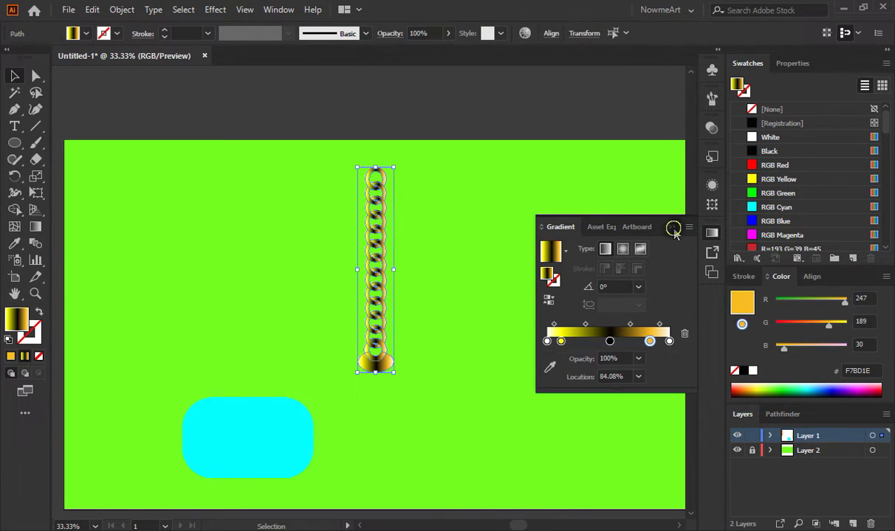
Step: Shift the orange stop toward the middle and add an RGB Yellow stop at 85.75% of the gradient
left_click_drag(649, 342, 637, 342)
left_click(652, 342)
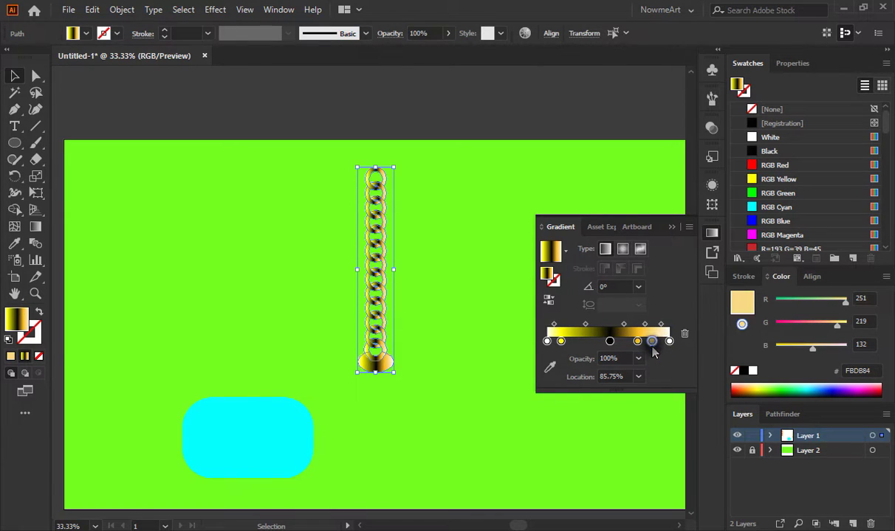
double_click(651, 343)
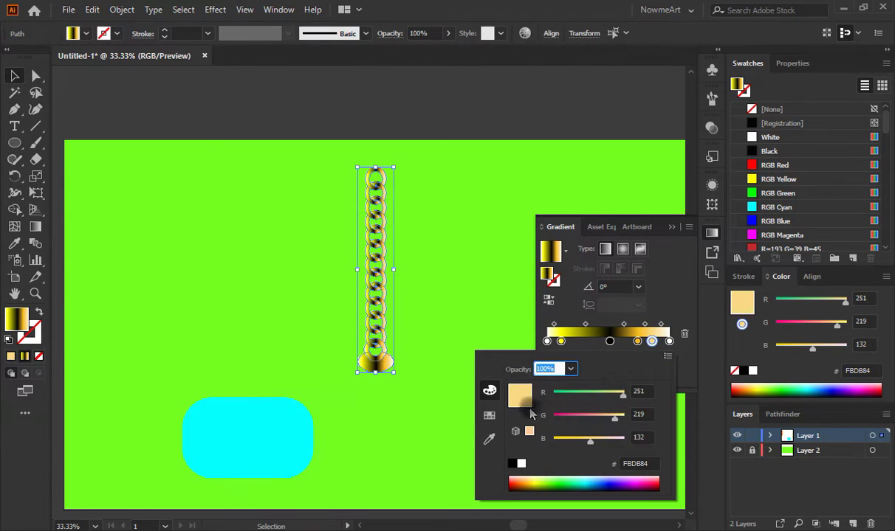
left_click(488, 416)
left_click(539, 385)
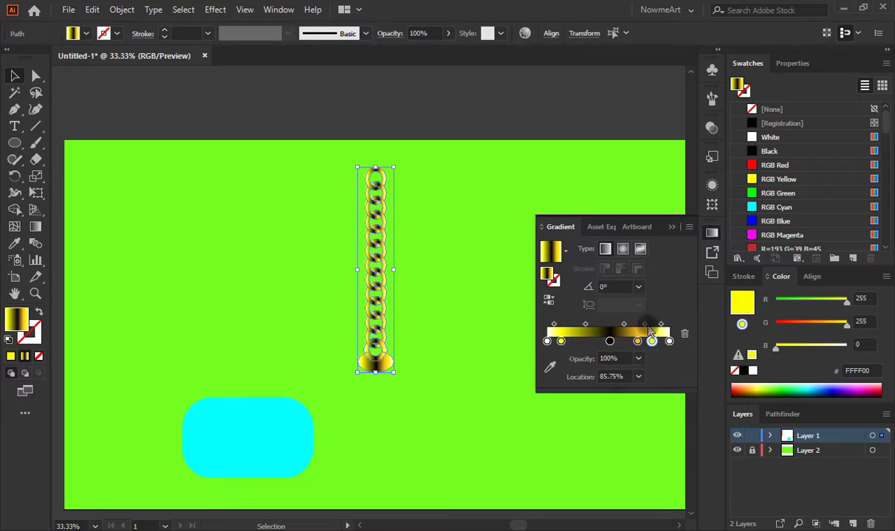
Step: Position the orange stop at 71.23% and duplicate it to 29.33% on the other side of the black stop
left_click(636, 343)
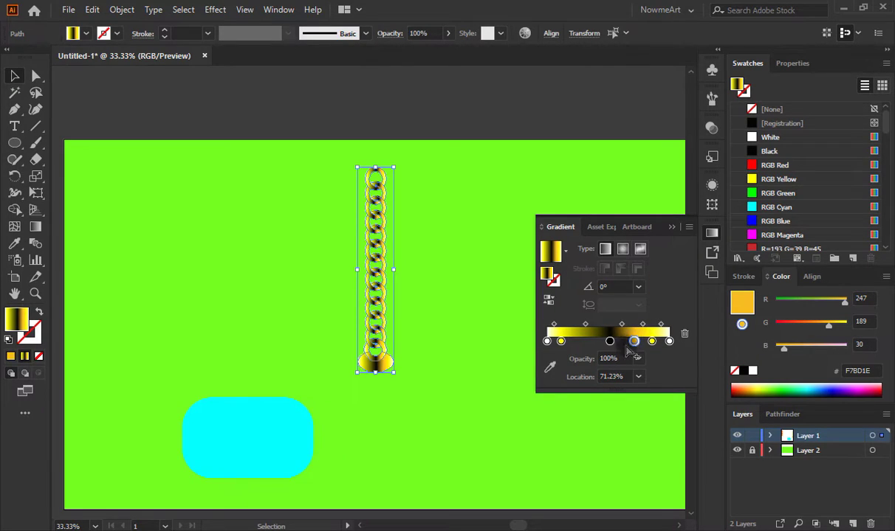
left_click_drag(634, 341, 583, 341)
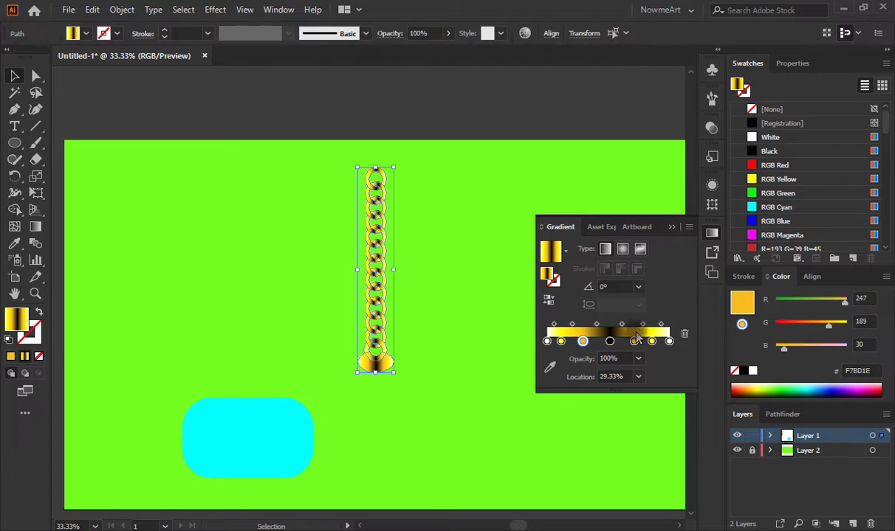
Step: Recolor the gradient's middle stop from black to a very dark red, about R 57, G 0, B 0
double_click(609, 342)
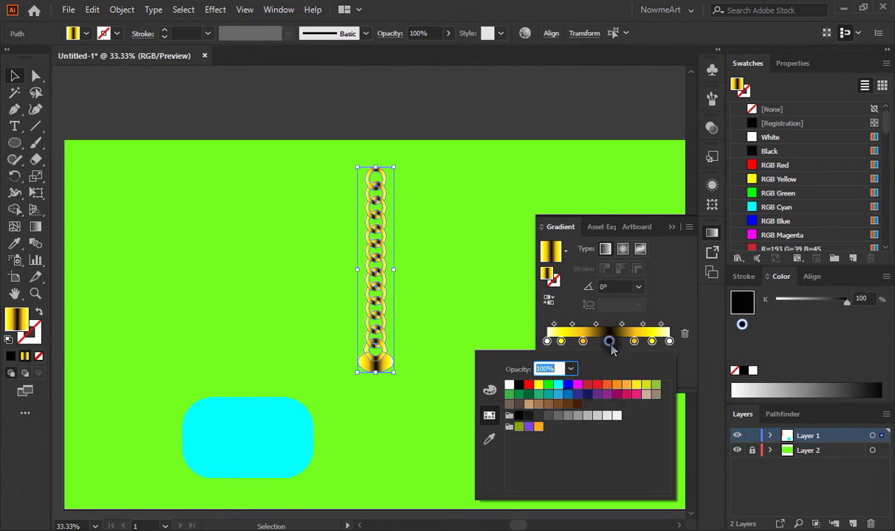
left_click(607, 386)
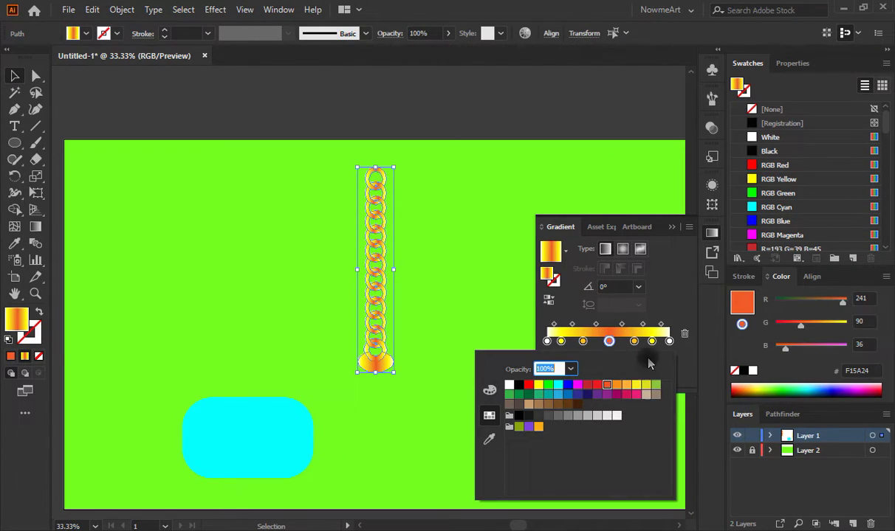
left_click(488, 391)
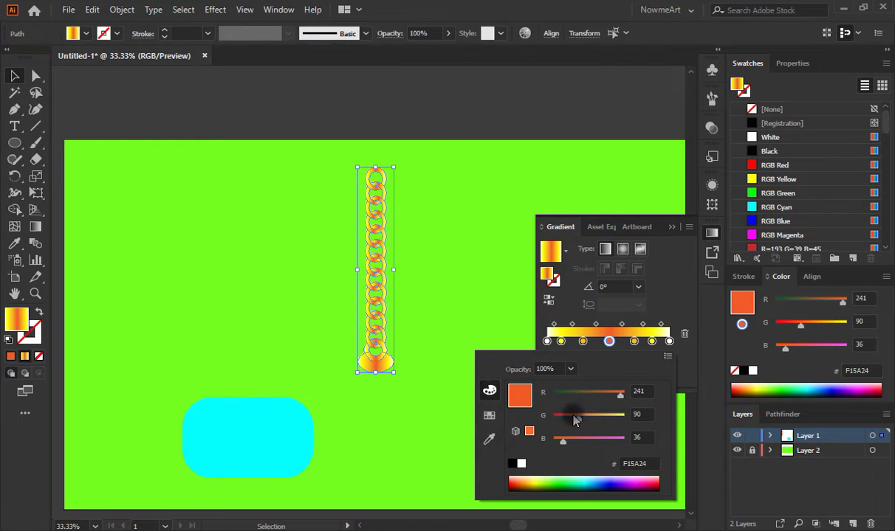
left_click_drag(575, 419, 551, 397)
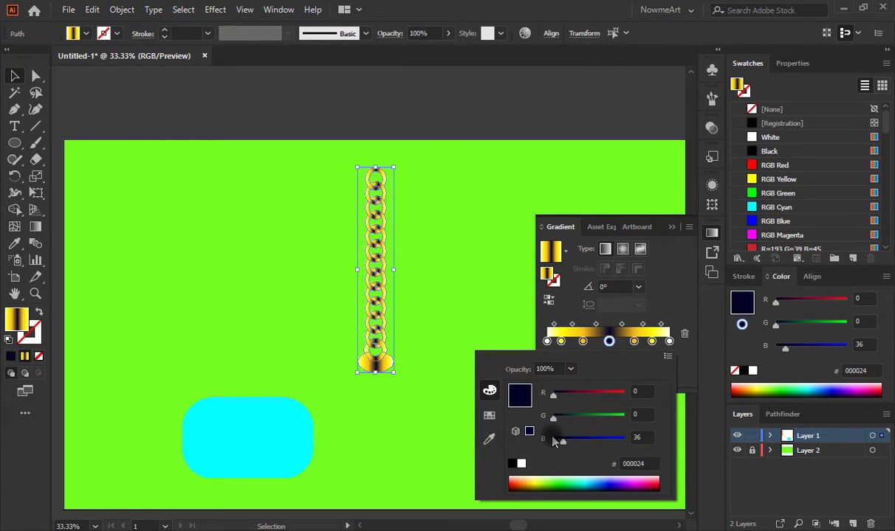
left_click_drag(554, 440, 552, 441)
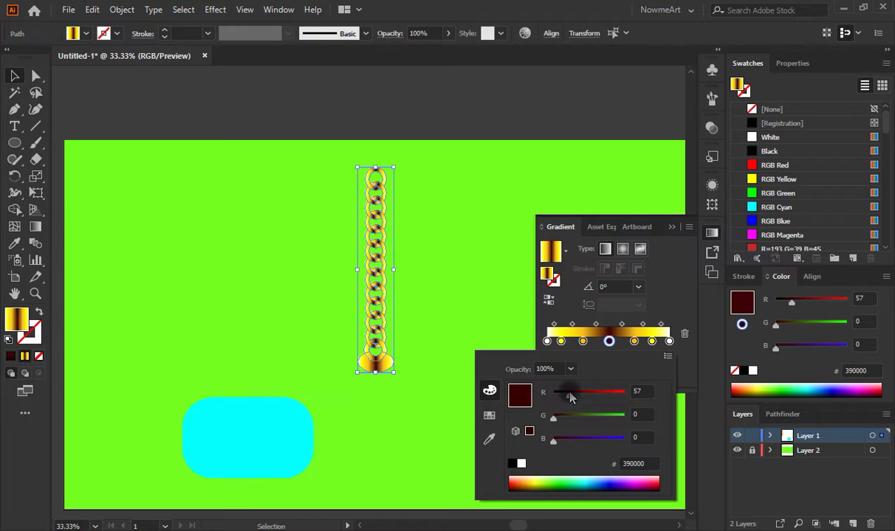
left_click_drag(569, 397, 568, 393)
left_click(661, 300)
Step: Nudge the first yellow gradient stop to 12.01% and finish editing the chain's gradient
left_click(561, 343)
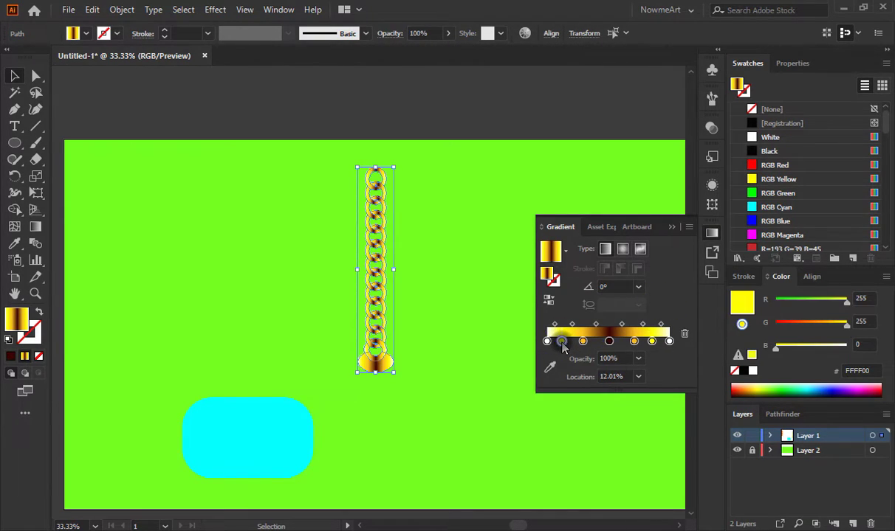
left_click(672, 229)
left_click(240, 225)
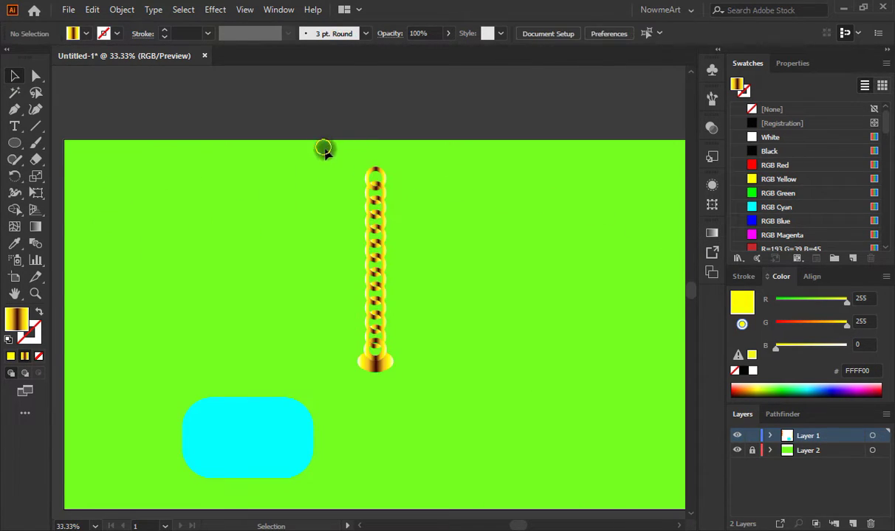
Step: Select the whole chain with its ellipse and give it a black stroke
left_click_drag(323, 147, 424, 369)
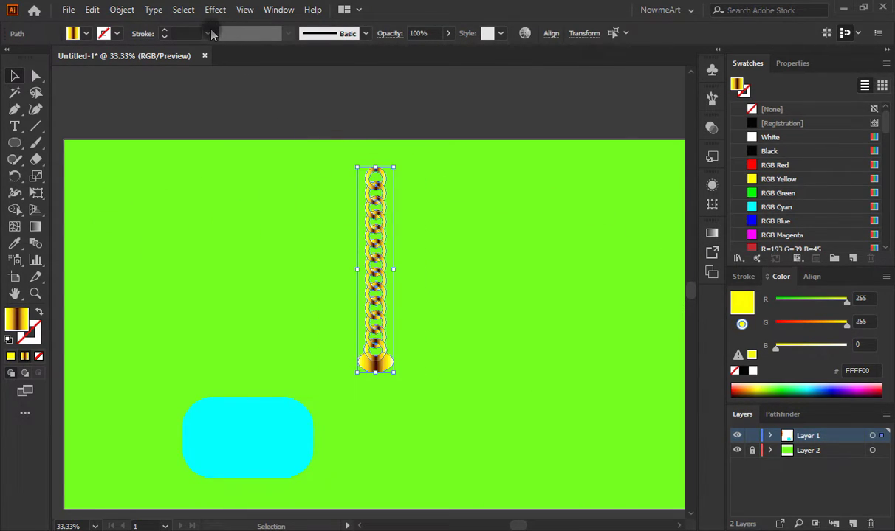
left_click(25, 338)
left_click(11, 357)
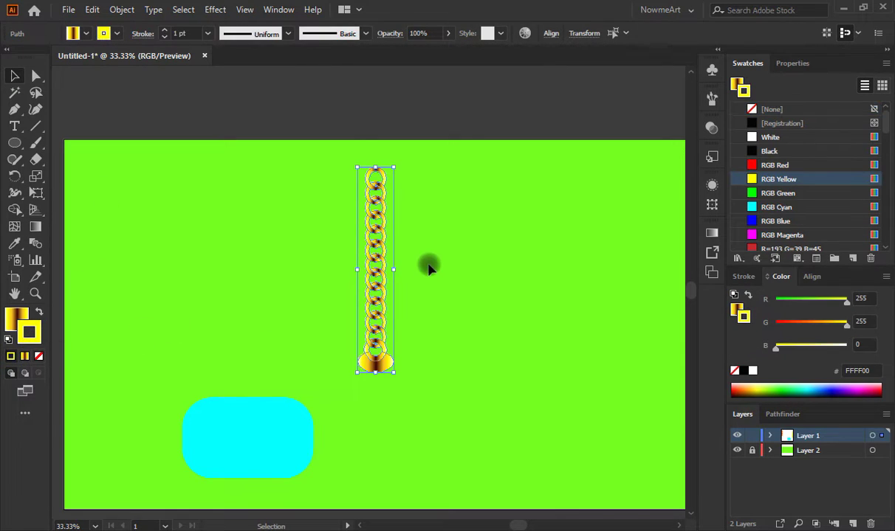
left_click(756, 153)
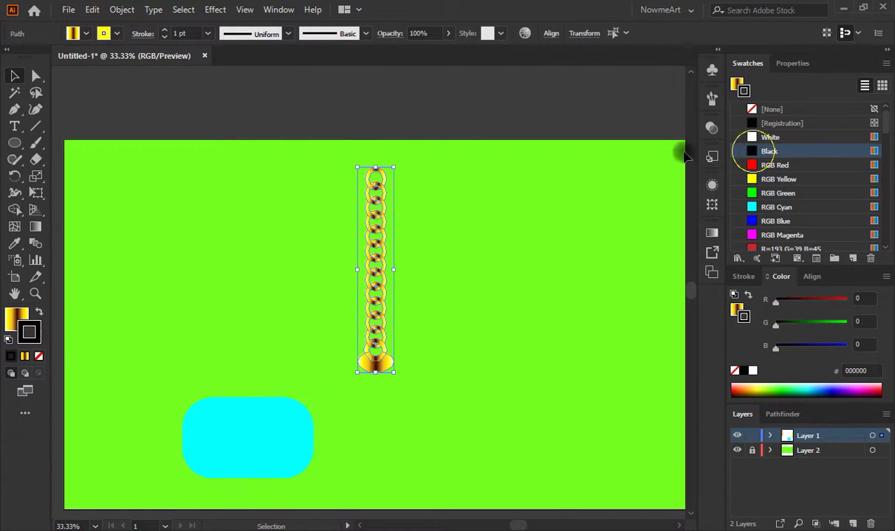
Step: Set the chain's black stroke to 7 pt and apply the width profile that swells on both sides of a narrow middle
left_click(207, 34)
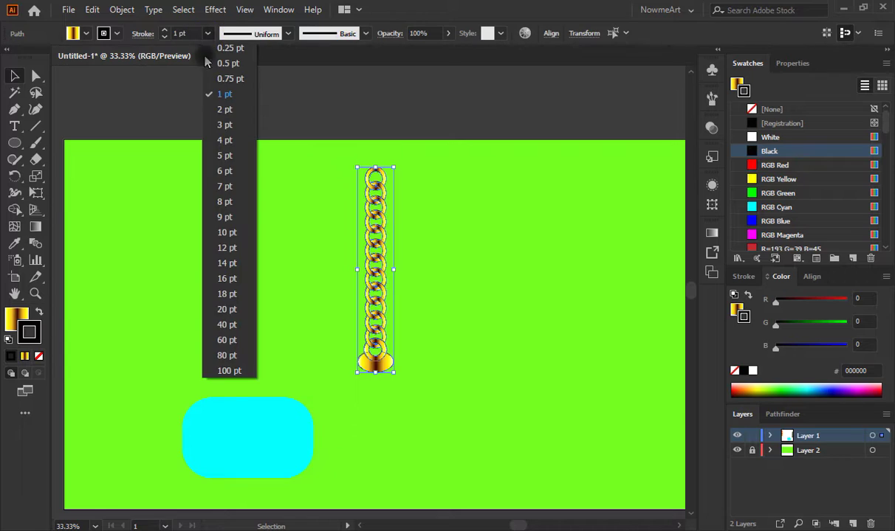
left_click(214, 180)
left_click(288, 34)
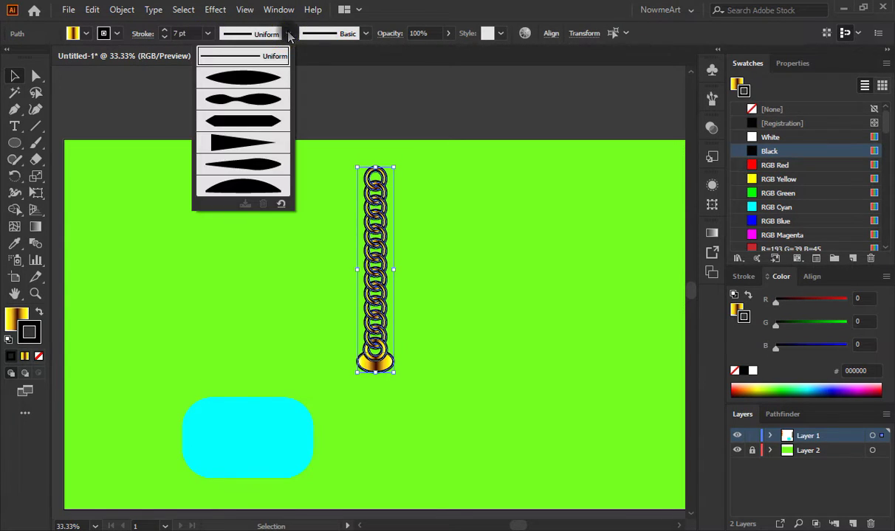
left_click(255, 99)
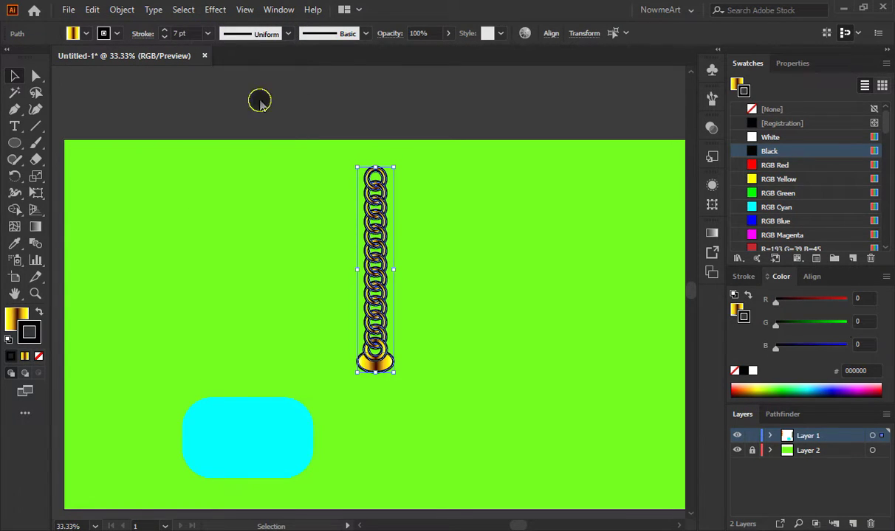
left_click(429, 255)
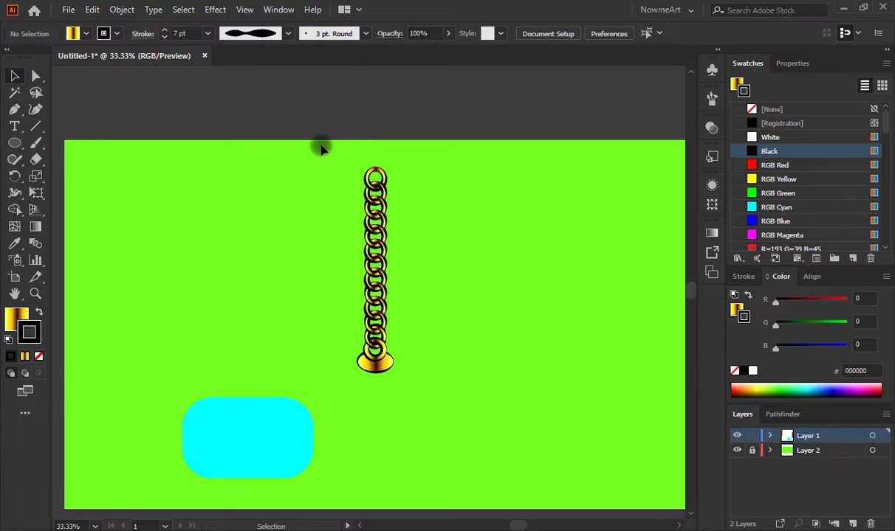
Step: Select the whole chain with its ellipse and reduce the stroke weight to 6 pt
left_click_drag(320, 145, 442, 386)
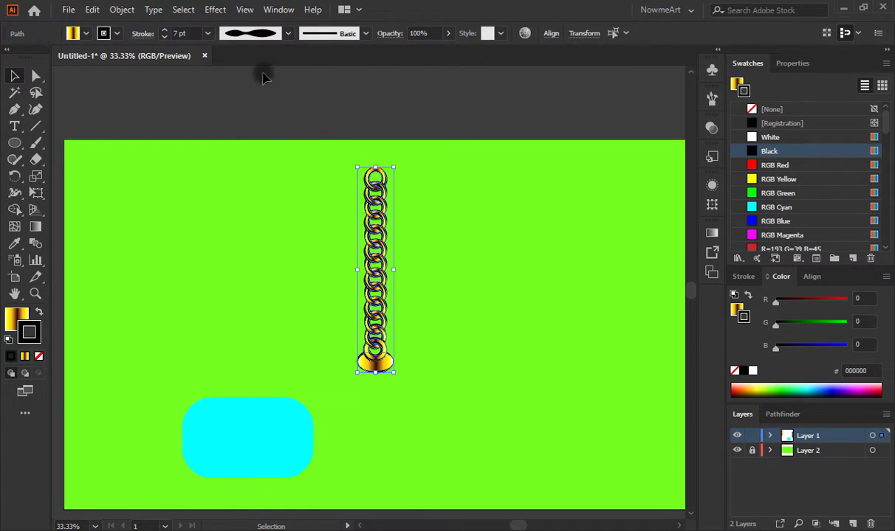
left_click(208, 33)
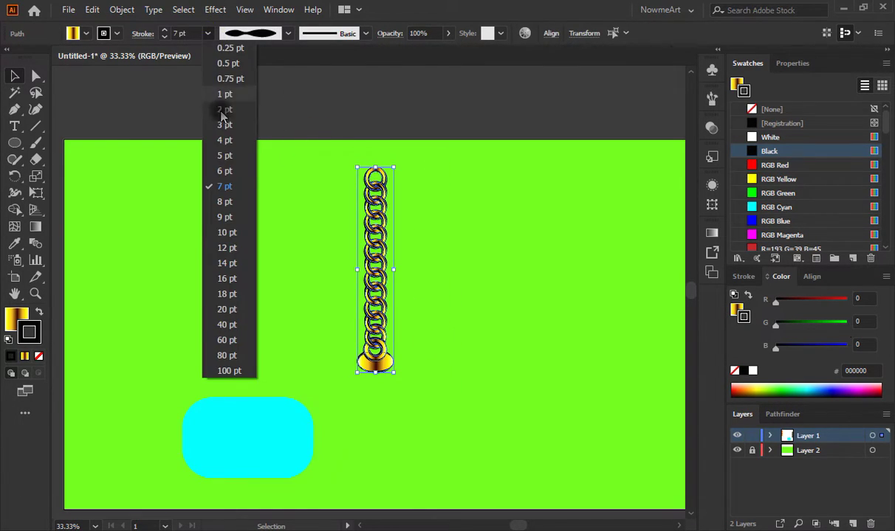
left_click(224, 175)
left_click_drag(286, 142, 485, 365)
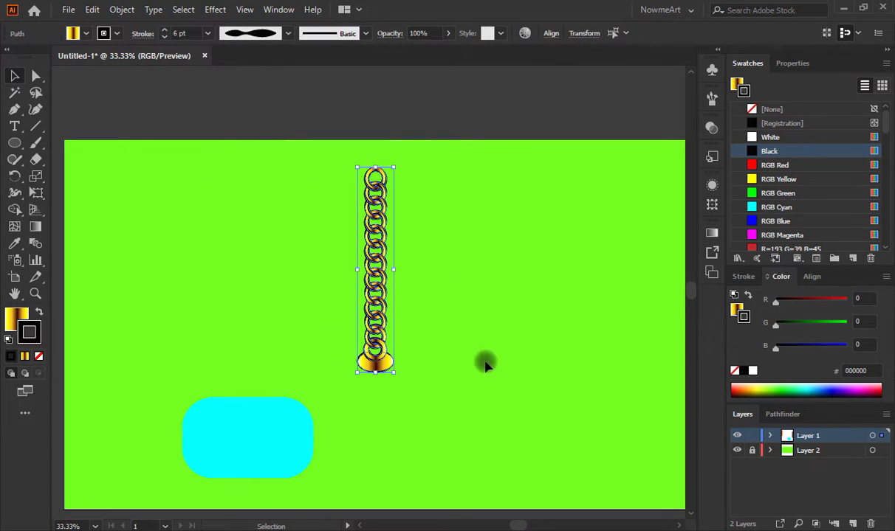
left_click(492, 354)
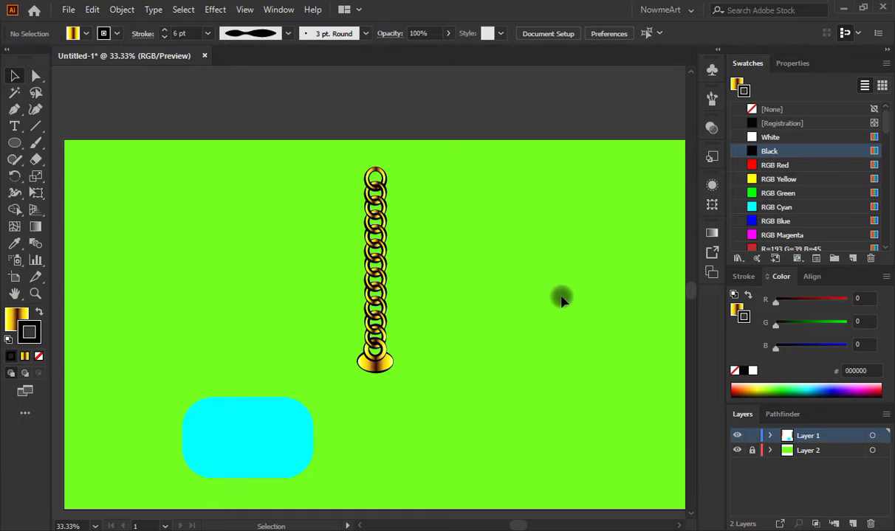
Step: Try to move the cyan rounded rectangle toward the chain's base and rearrange its stacking
left_click_drag(240, 452, 335, 423)
left_click(491, 399)
right_click(390, 412)
mouse_move(485, 349)
left_click(565, 341)
Step: Flatten the connector ellipse at the chain's lower end and recentre it beneath the last ring
left_click(386, 366)
key("ctrl+equal")
key("ctrl+equal")
key("ctrl+equal")
key("ctrl+equal")
key("ctrl+equal")
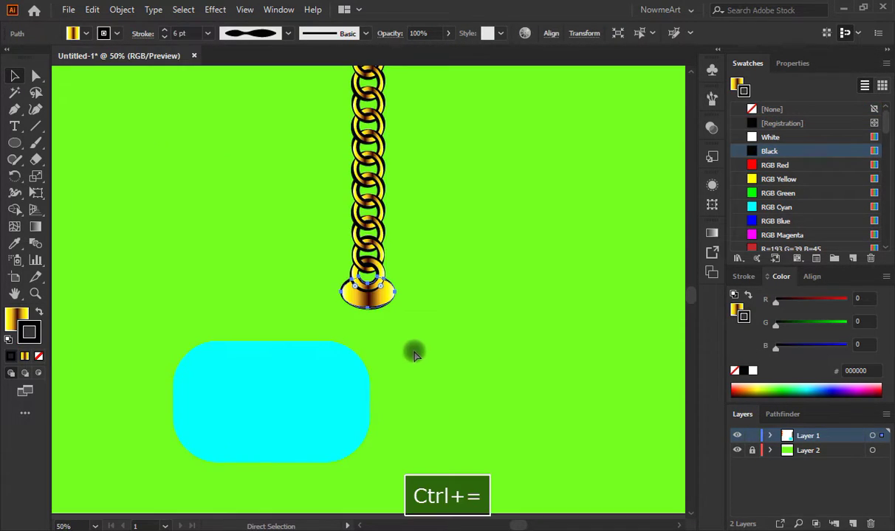
left_click_drag(368, 355, 369, 325)
left_click_drag(409, 301, 406, 307)
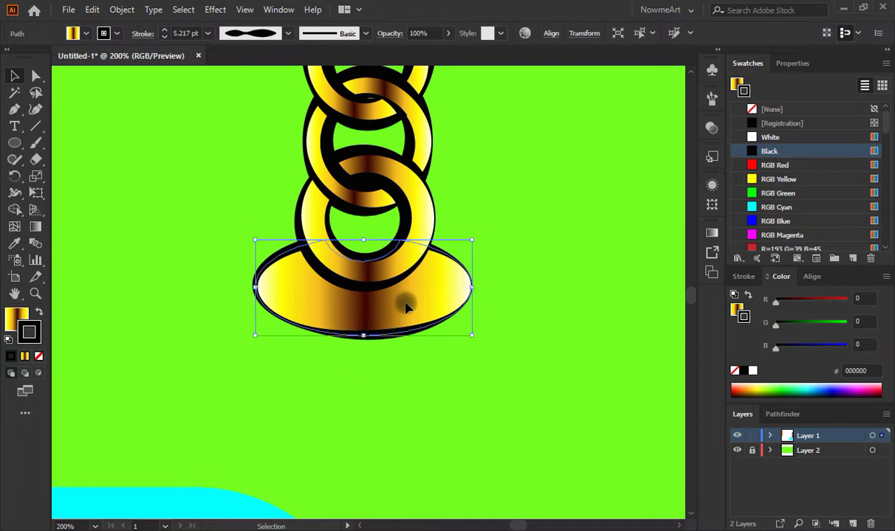
left_click_drag(357, 338, 363, 321)
left_click_drag(417, 293, 425, 301)
left_click(441, 367)
Step: Move the cyan rounded rectangle beneath the chain, send it to the back and raise it until the connector overlaps its upper edge
key("ctrl+minus")
key("ctrl+minus")
key("ctrl+minus")
key("ctrl+minus")
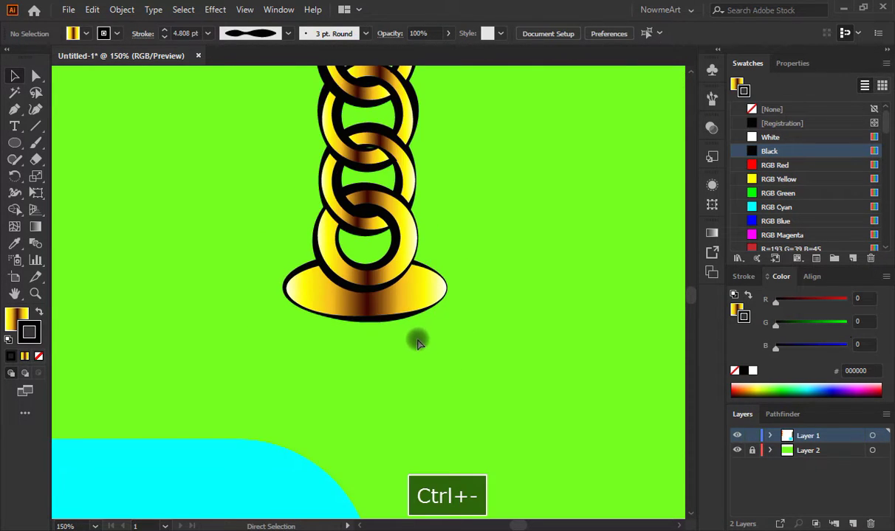
left_click_drag(313, 396, 397, 357)
right_click(397, 357)
mouse_move(502, 281)
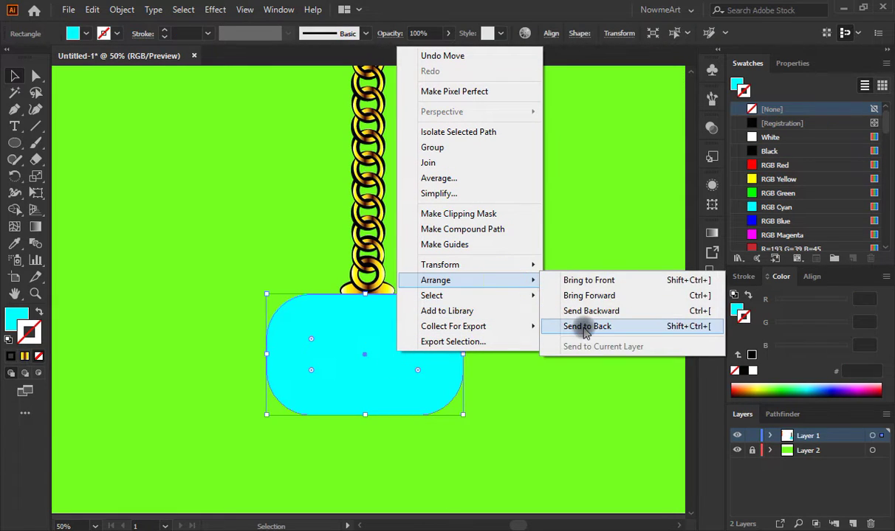
left_click(565, 325)
left_click_drag(395, 364, 397, 357)
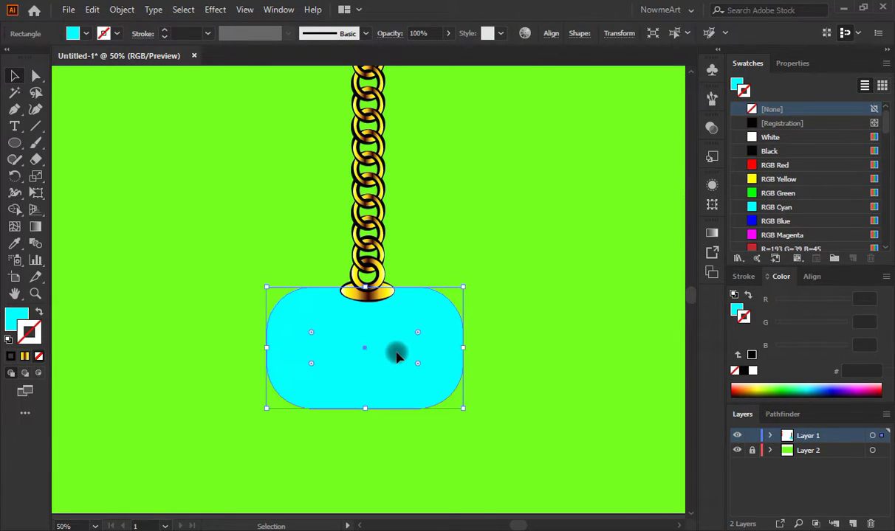
left_click(545, 302)
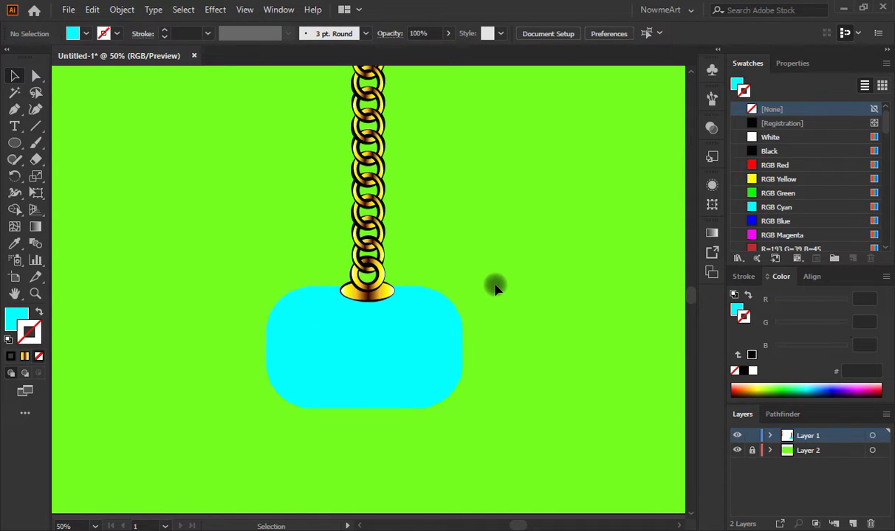
left_click(510, 325)
Step: Duplicate the cyan rounded rectangle and place the copy beside the hanging one, slightly higher
left_click(393, 358)
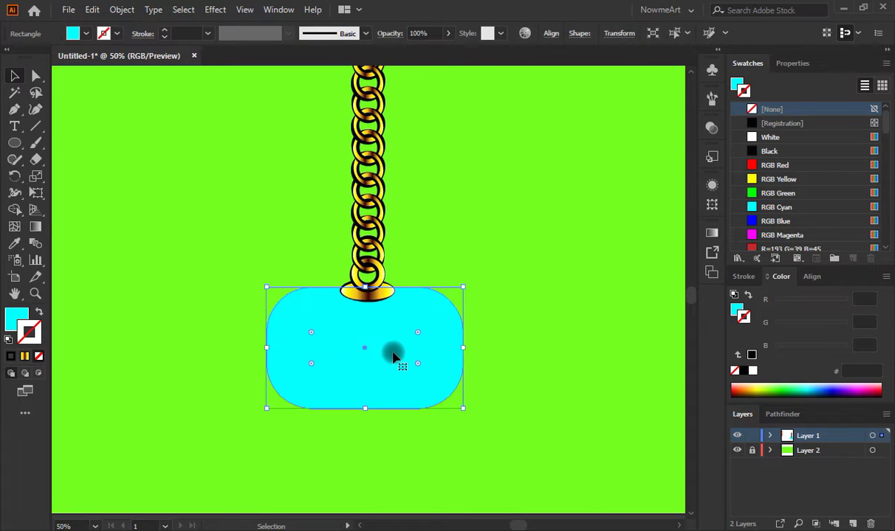
left_click_drag(406, 362, 604, 252)
left_click_drag(605, 350, 494, 360)
left_click_drag(493, 261, 511, 327)
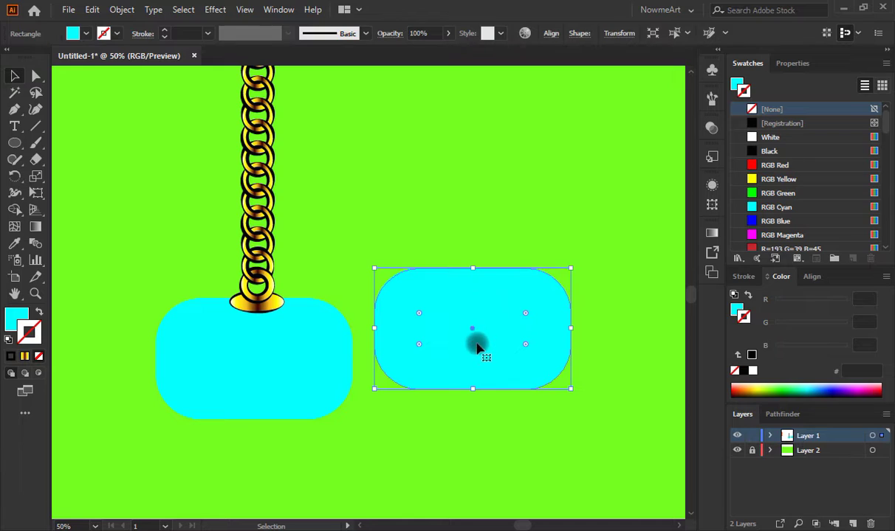
left_click_drag(476, 347, 479, 294)
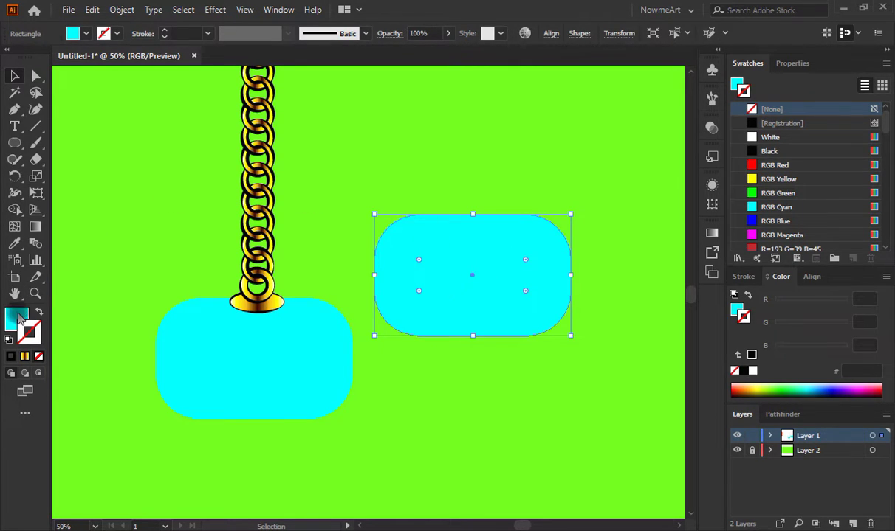
Step: Fill the copied rounded rectangle with a linear gradient, remove its intermediate stops and color the end stop black for a white-to-black blend
left_click(12, 357)
left_click(25, 357)
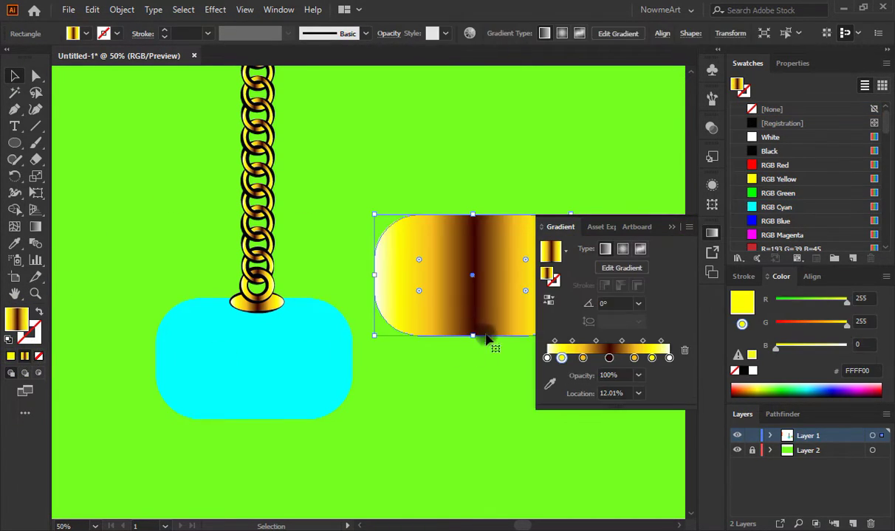
left_click_drag(609, 359, 571, 379)
left_click_drag(562, 359, 567, 381)
left_click_drag(633, 359, 648, 383)
left_click(669, 359)
double_click(669, 359)
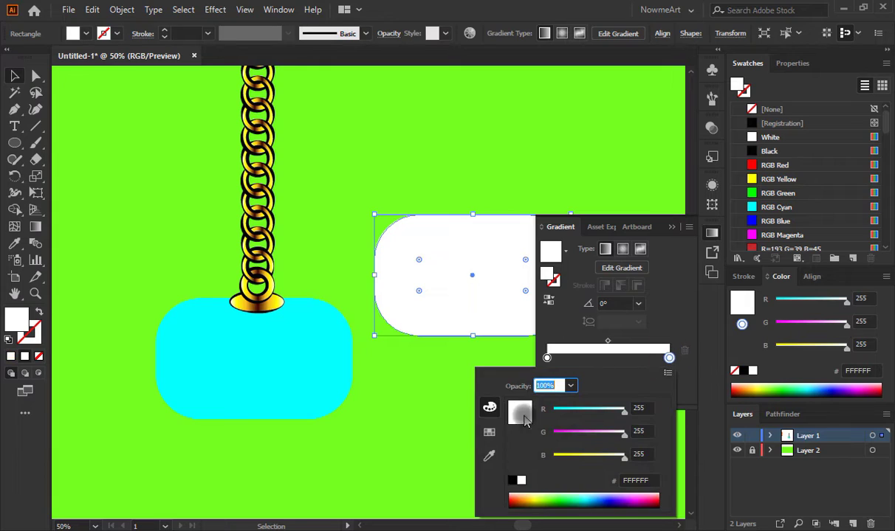
left_click(511, 481)
left_click(648, 325)
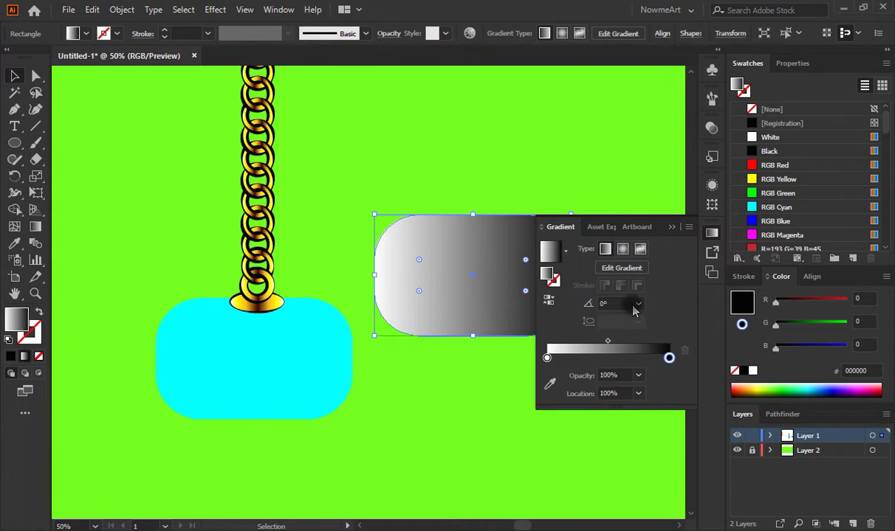
Step: Set the copied rectangle's gradient angle to 90°
left_click(637, 305)
left_click(660, 102)
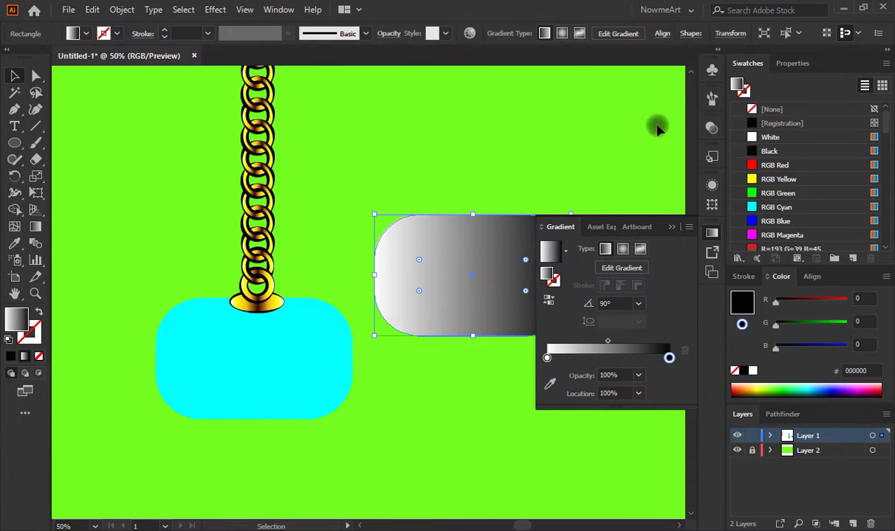
left_click(671, 232)
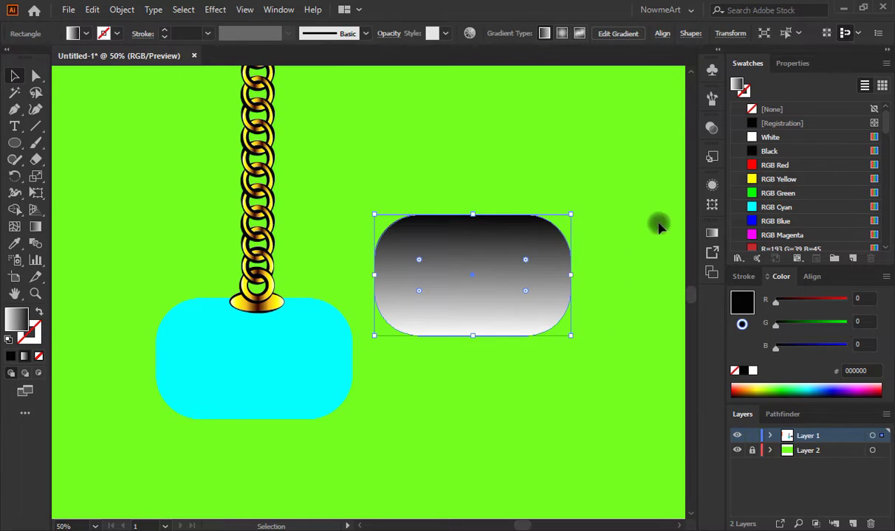
Step: Color the gradient's start stop black and set the end stop's opacity to 0%
left_click(712, 235)
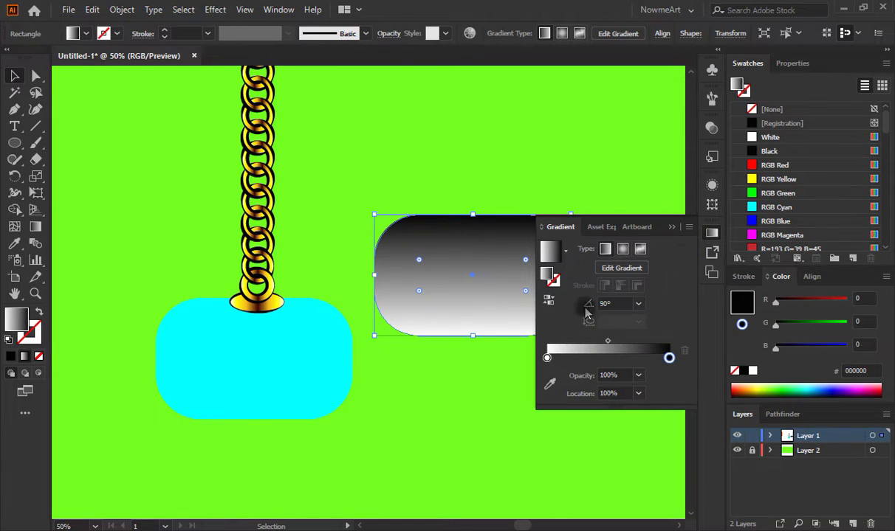
double_click(547, 359)
left_click(512, 482)
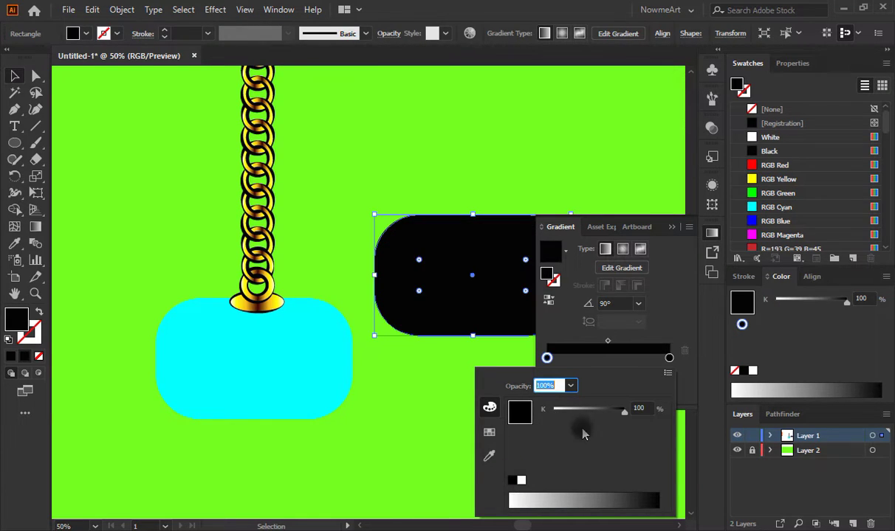
left_click(668, 359)
double_click(668, 359)
left_click(669, 360)
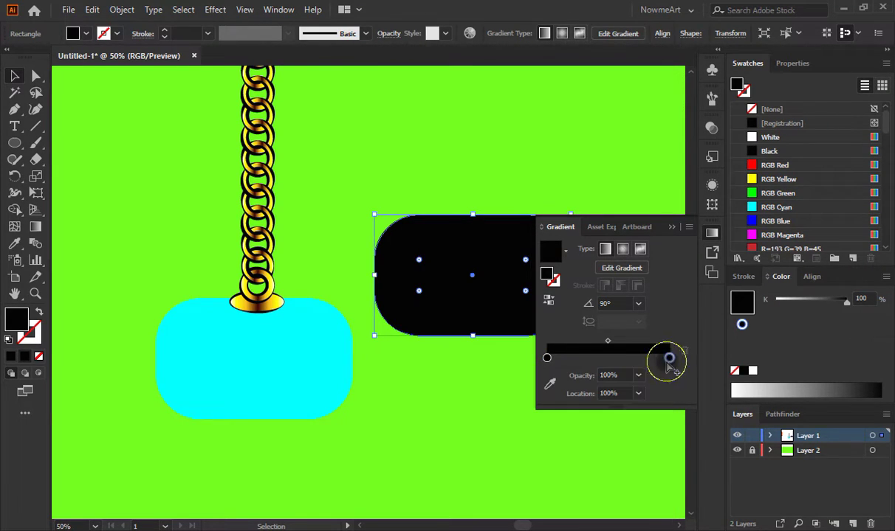
left_click(638, 377)
left_click(655, 208)
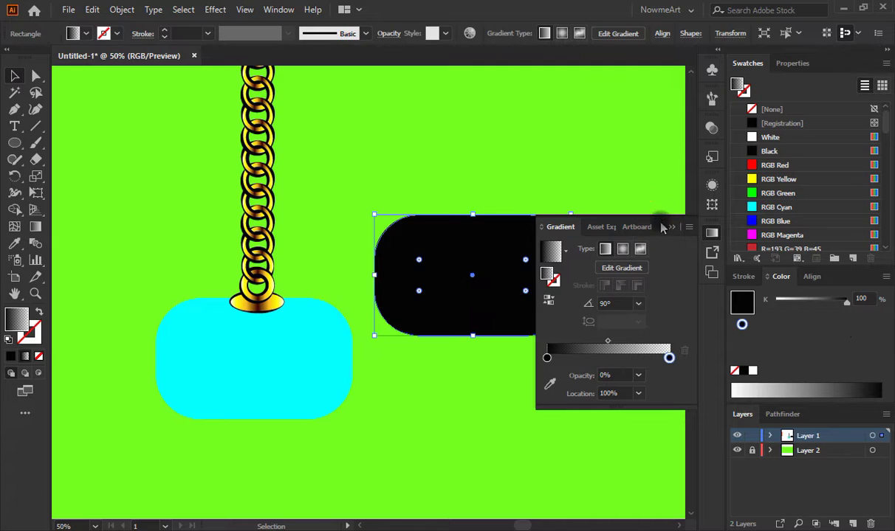
Step: Add a gradient stop at 8.1% with 87% opacity and set the midpoint after it to 13%, concentrating the shadow along the lower edge
left_click_drag(609, 342, 588, 342)
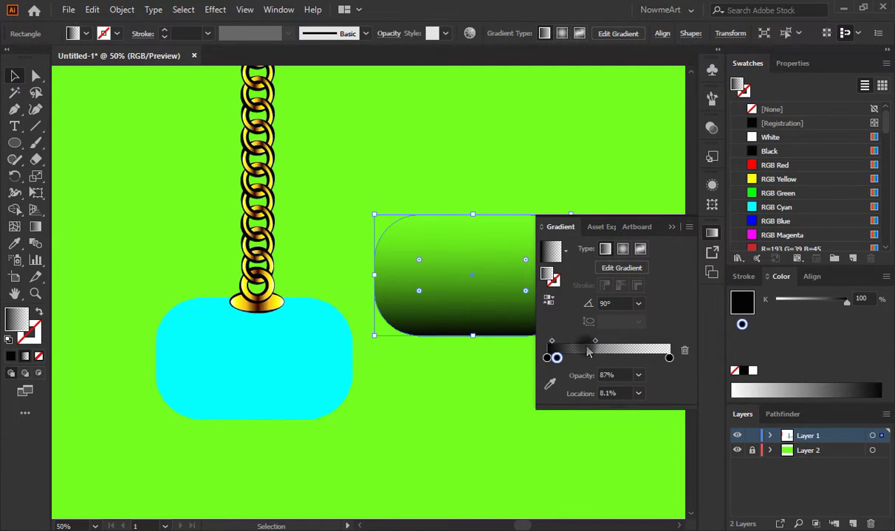
left_click_drag(594, 343, 572, 344)
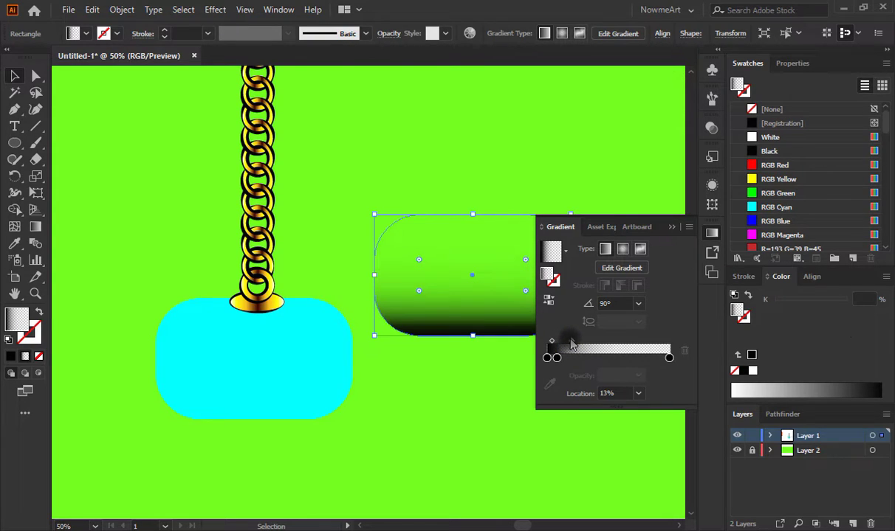
left_click(670, 228)
left_click(616, 284)
Step: Duplicate the black-fade rounded rectangle and place the copy above the original
left_click_drag(500, 304, 527, 185)
right_click(527, 181)
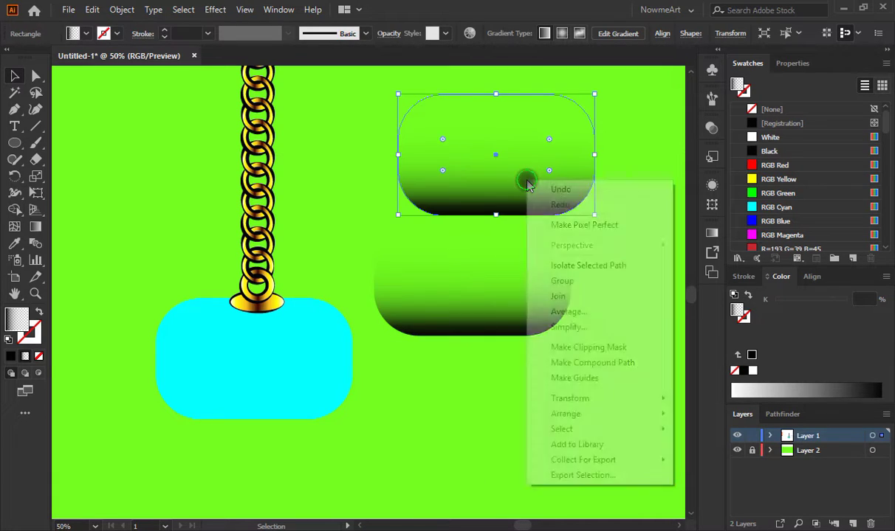
left_click(489, 177)
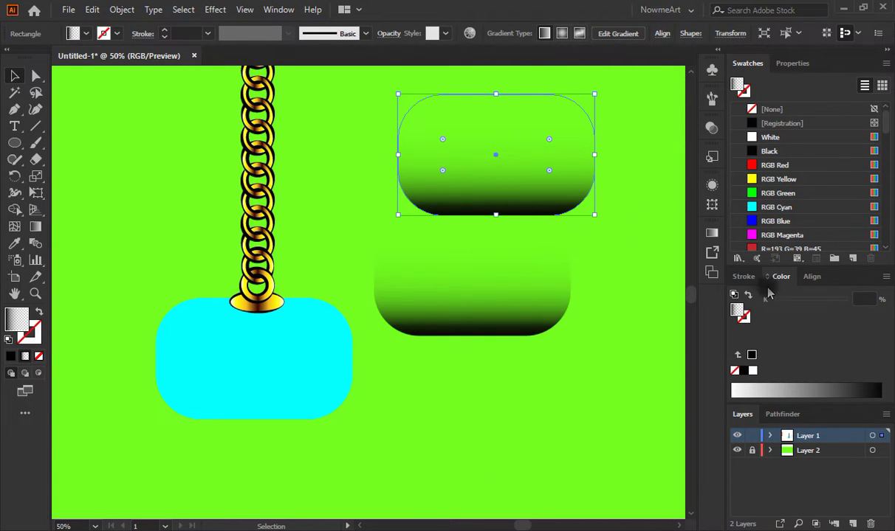
Step: Reverse the upper copy's fade by removing its middle gradient stop and setting the end stop to 100% and the start stop to 0% opacity
left_click(713, 234)
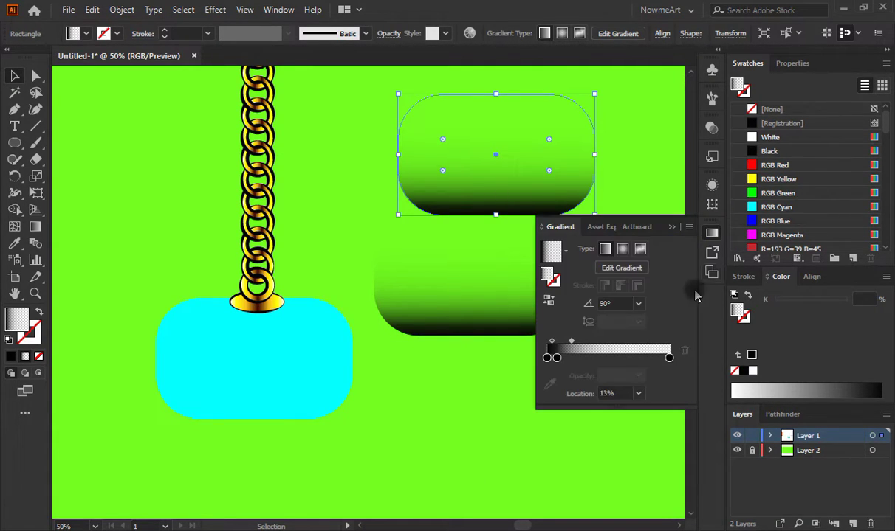
double_click(544, 358)
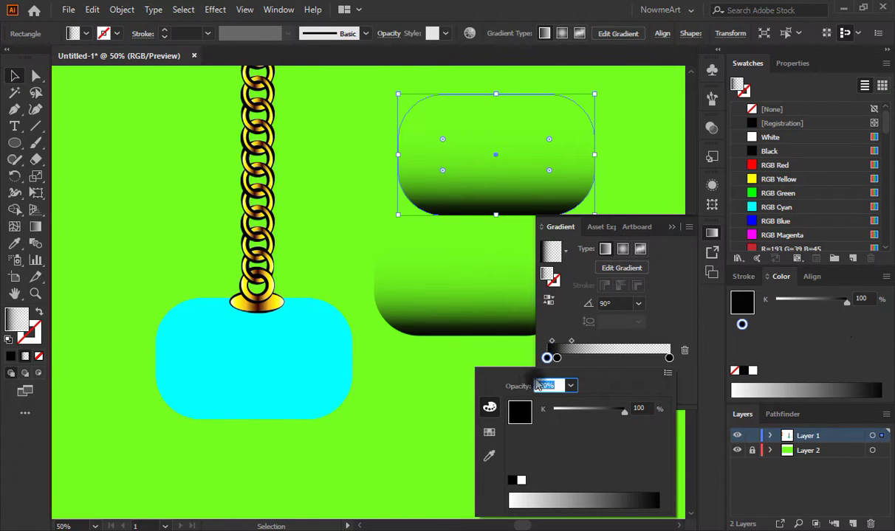
left_click(665, 320)
left_click_drag(557, 358, 559, 399)
left_click(669, 358)
left_click(640, 375)
left_click(651, 359)
left_click(547, 358)
left_click(639, 376)
left_click(651, 203)
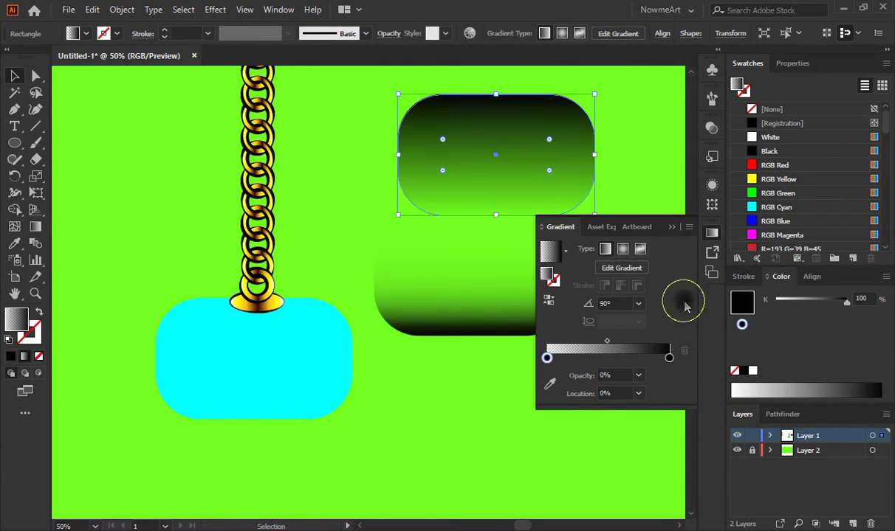
Step: Color the upper copy's end stop white, add a stop at 87.99% with 71% opacity, and nudge the shape slightly
double_click(669, 359)
left_click(522, 479)
left_click(640, 341)
left_click_drag(635, 359, 656, 360)
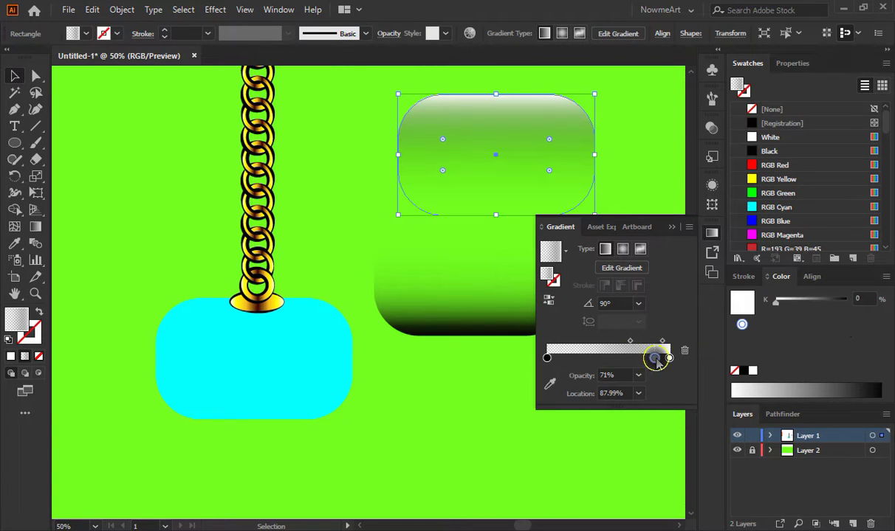
left_click(672, 227)
left_click(631, 255)
left_click_drag(555, 155, 544, 143)
Step: Duplicate the hanging cyan rounded rectangle and place the copy below the black-fade shape
left_click_drag(231, 383, 430, 327)
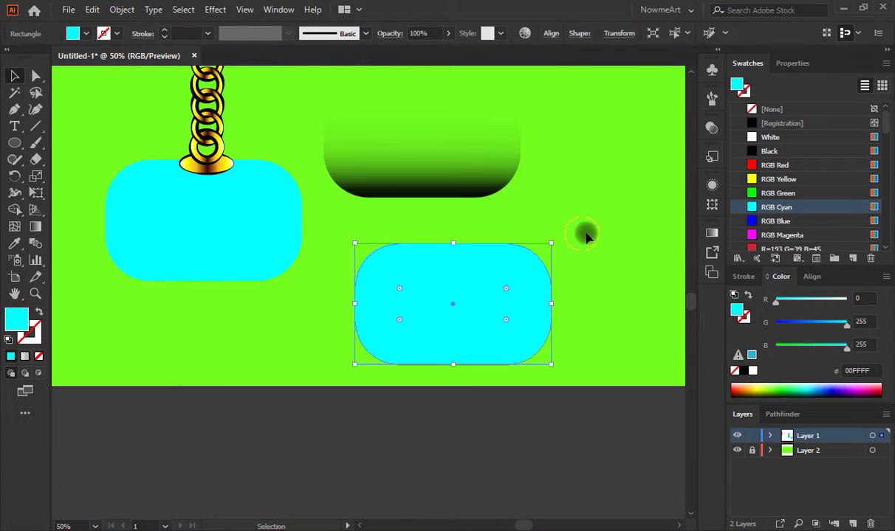
Step: Draw a closed wavy-topped shape over the lower half of the cyan rectangle copy with the Curvature tool
left_click(585, 235)
left_click(36, 109)
left_click(306, 328)
left_click(384, 317)
left_click(431, 322)
left_click(647, 306)
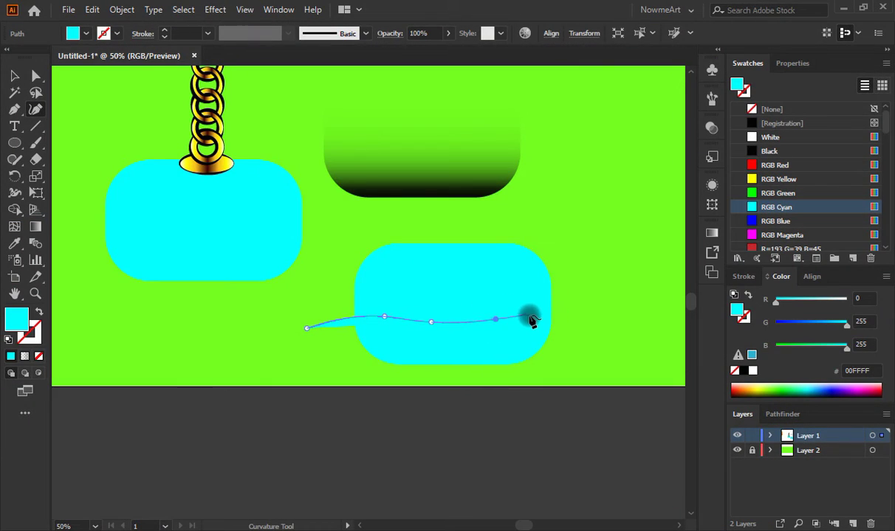
left_click(590, 320)
left_click(573, 368)
left_click(369, 382)
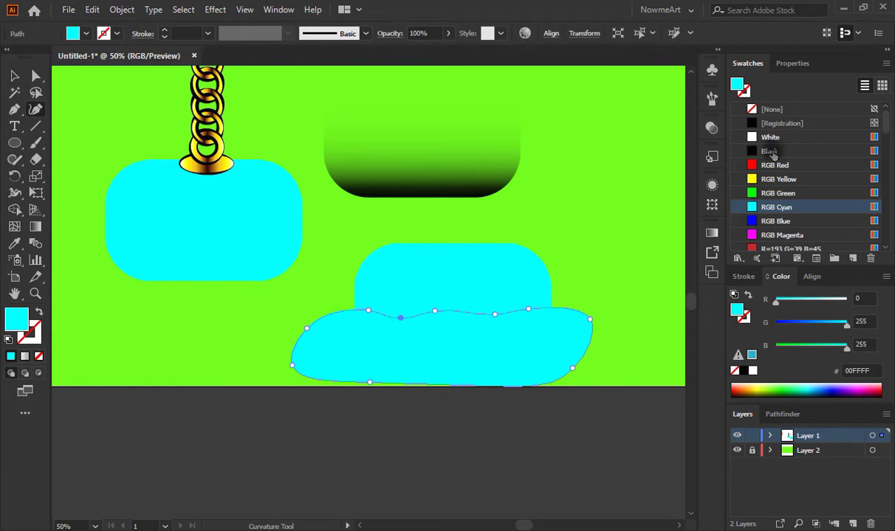
Step: Fill the wavy shape black, trim away everything outside its overlap with the rectangle using Shape Builder, and set a black piece aside
left_click(769, 151)
left_click(14, 75)
left_click(384, 273, "shift")
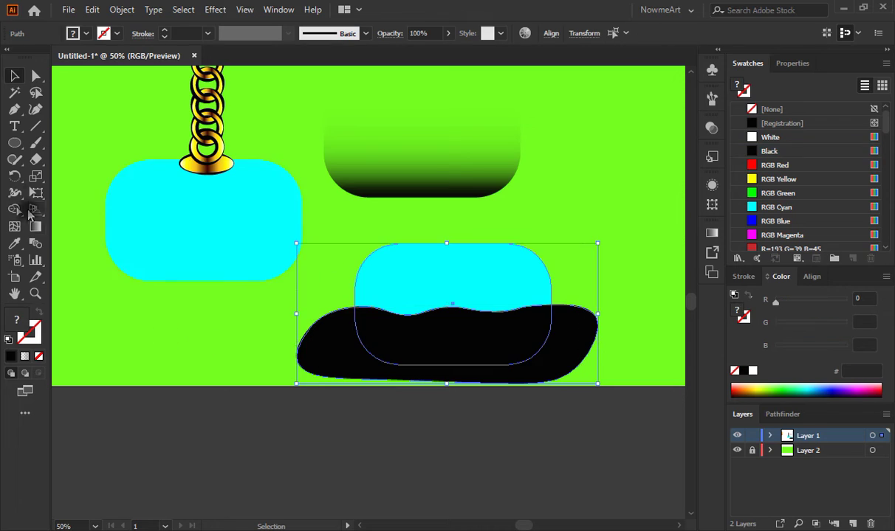
left_click(14, 209)
left_click(311, 348, "alt")
left_click(450, 278, "alt")
key("v")
left_click_drag(487, 339, 145, 415)
Step: Paste a copy of the remaining wave piece in front and nudge it so the two wavy edges are offset
left_click(479, 341)
key("ctrl+c")
key("ctrl+f")
left_click(452, 312)
key("Up")
key("Up")
key("Up")
key("Up")
key("Up")
key("Up")
key("Up")
key("Up")
key("Up")
key("Up")
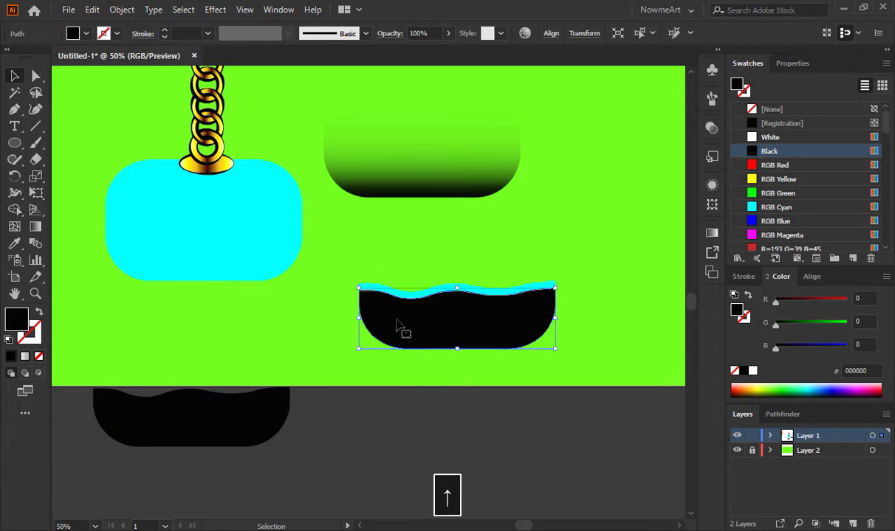
Step: Remove the overlapping area of the two wave pieces with Shape Builder, leaving only a thin wavy strip
left_click_drag(339, 262, 560, 369)
key("shift+m")
left_click(473, 320, "alt")
Step: Move the black wave piece onto the lower half of the hanging cyan rectangle, aligned with its bottom corners
key("v")
left_click_drag(230, 430, 221, 312)
left_click_drag(194, 244, 545, 246)
key("ctrl+z")
left_click_drag(210, 326, 215, 276)
left_click(282, 342)
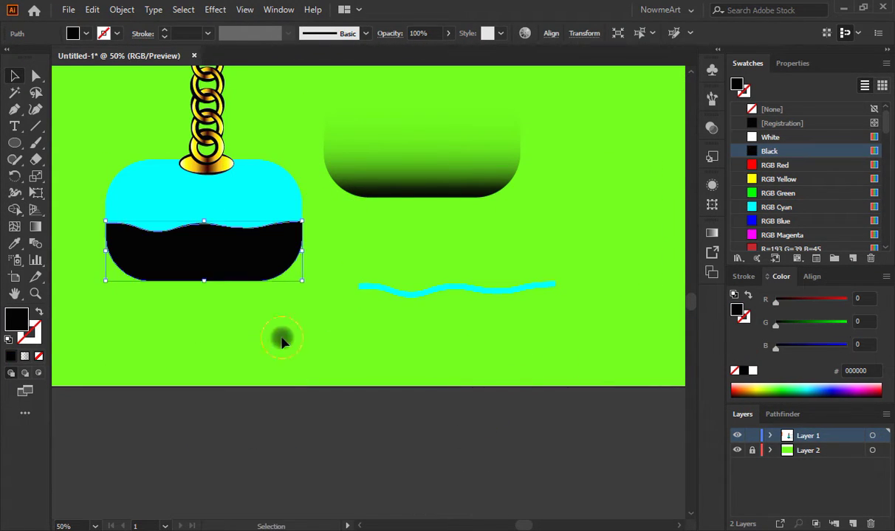
Step: Move the hanging rectangle and its black wave down, and place the strip, filled RGB Yellow, along the wave's upper edge
left_click_drag(258, 340, 145, 208)
left_click_drag(206, 230, 218, 346)
left_click(431, 403)
left_click(434, 289)
left_click(752, 179)
mouse_move(478, 288)
left_mouse_down()
mouse_move(462, 299)
mouse_move(230, 336)
mouse_move(236, 339)
left_mouse_up()
Step: Fill the wave piece with RGB Red and give the wavy strip a lighter red with the Color Picker
left_click(214, 369)
left_click(771, 166)
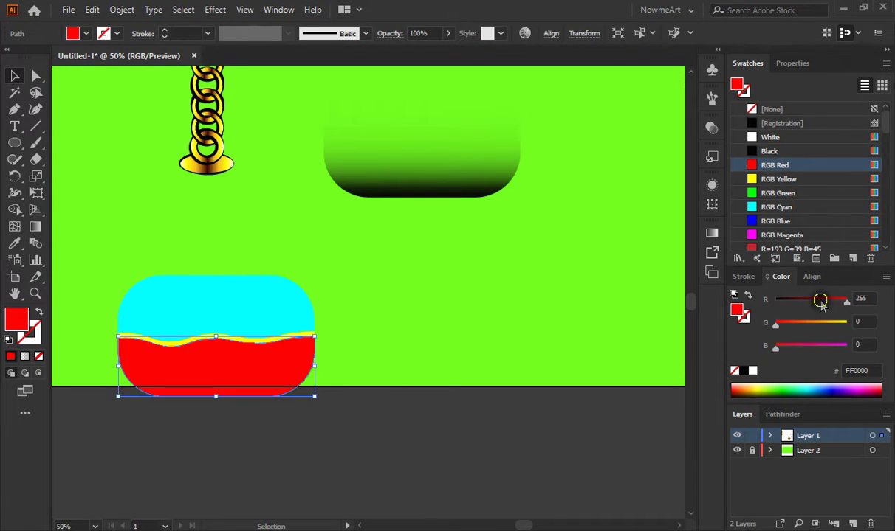
left_click(288, 338)
left_click(772, 165)
double_click(736, 310)
left_click(566, 145)
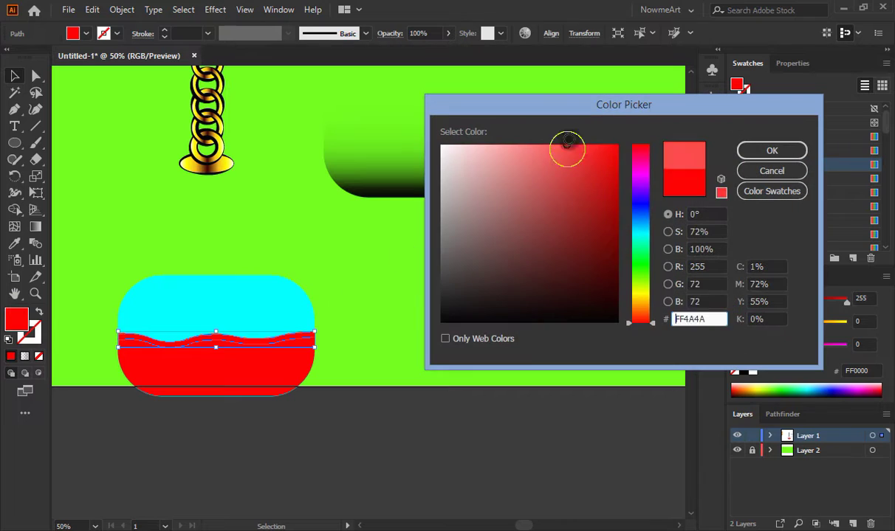
key("Return")
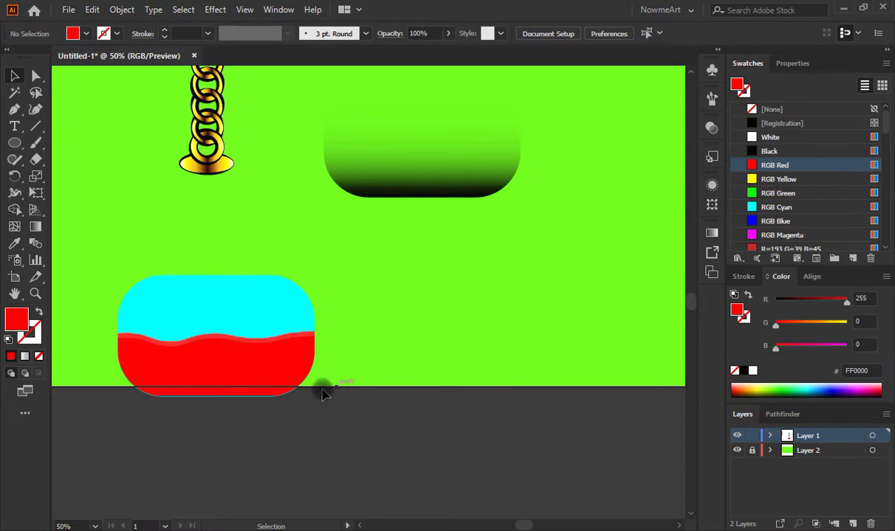
Step: Move the red wave and its strip up beneath the chain, and set the cyan rectangle aside near the artboard's lower edge
left_click(270, 367, "shift")
left_click_drag(244, 369, 239, 254)
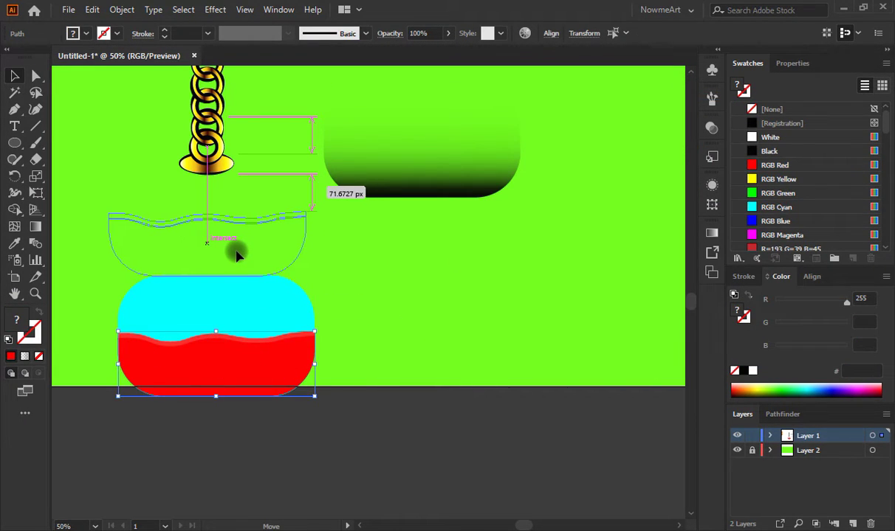
left_click_drag(198, 356, 495, 401)
Step: Bring the gradient shapes to the front and place the white highlight and the black fade over the red wave
scroll(509, 369, "up", 3)
left_click_drag(533, 305, 210, 338)
right_click(418, 220)
left_click(602, 437)
left_click(562, 284)
scroll(557, 274, "up", 1)
left_click_drag(450, 285, 235, 364)
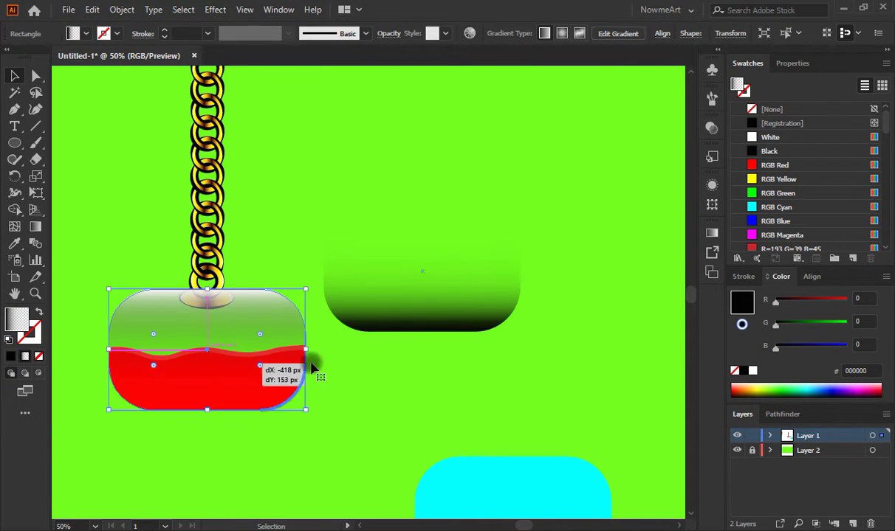
left_click_drag(310, 367, 311, 367)
left_click(299, 419)
left_click_drag(361, 328, 272, 377)
Step: Set the layered body aside, group the chain with its gold ellipse, and bring the group to the front
left_click_drag(271, 378, 198, 471)
left_click_drag(260, 337, 183, 148)
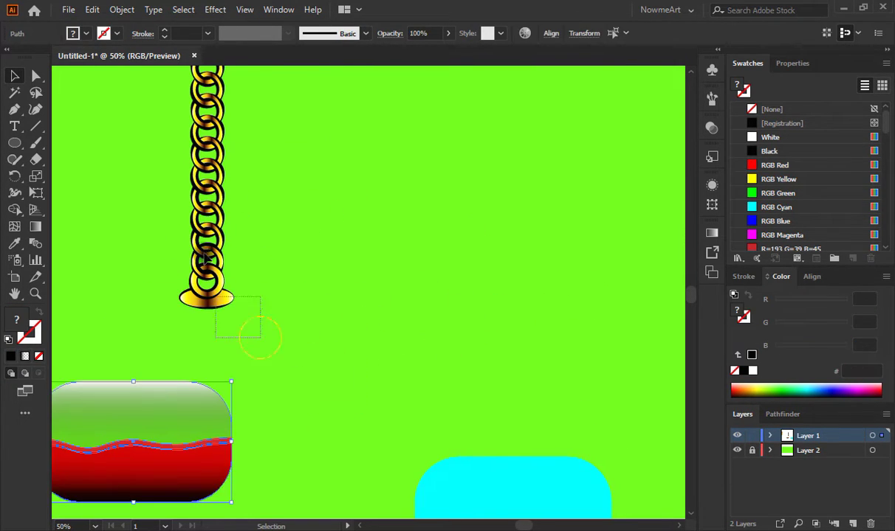
right_click(204, 241)
left_click(239, 326)
scroll(310, 403, "down", 3)
right_click(204, 120)
left_click(369, 339)
Step: Return the layered body beneath the chain, send it to the back, and move the white highlight shape aside
scroll(334, 384, "down", 5)
left_click_drag(229, 265, 220, 247)
right_click(216, 242)
left_click(446, 506)
left_click_drag(220, 246, 216, 252)
left_click_drag(214, 252, 431, 204)
key("Down")
key("Right")
Step: Soften the black fade over the red wave by adjusting its gradient stops, and put the white highlight back on the body
left_click(315, 413)
left_click(244, 306)
left_click(711, 233)
left_click(407, 184)
left_click(243, 292)
left_click(712, 233)
left_click(547, 358)
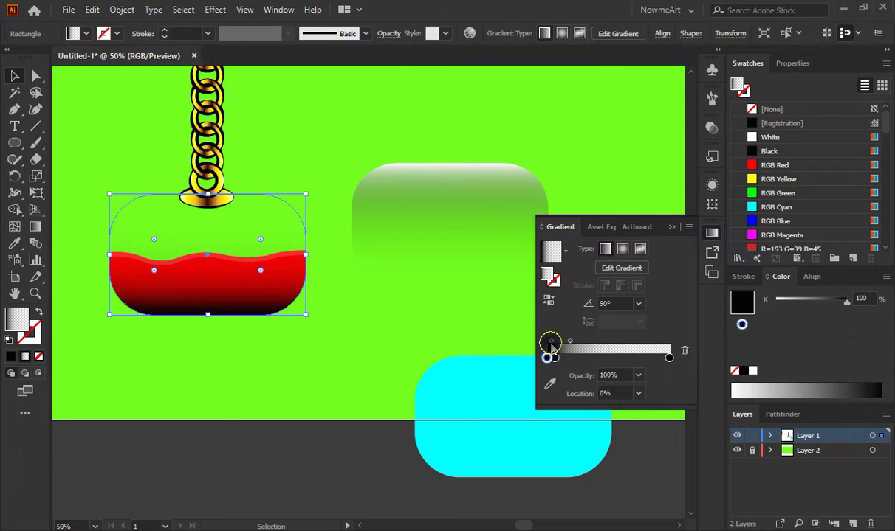
mouse_move(554, 358)
left_mouse_down()
mouse_move(546, 358)
mouse_move(568, 342)
mouse_move(546, 364)
left_mouse_up()
left_click(669, 360)
left_click(613, 143)
left_click_drag(465, 205, 224, 235)
Step: Create a three-sided polygon with a 50 px radius and fill it White
left_click_drag(14, 143, 67, 193)
left_click(436, 271)
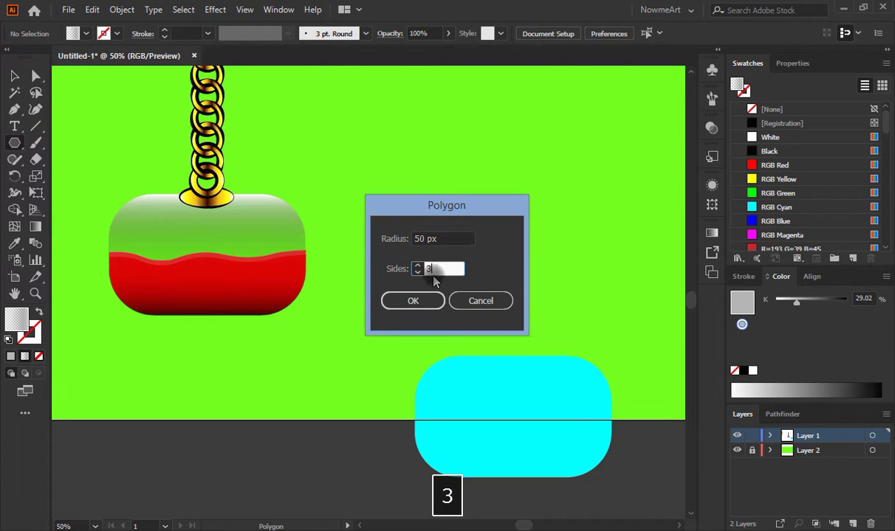
key("Return")
key("v")
left_click(770, 138)
Step: Place the white triangle in the middle of the hanging body, pointing right like a play symbol
left_click_drag(408, 260, 208, 259)
left_click_drag(232, 274, 248, 284)
left_click_drag(247, 214, 240, 222)
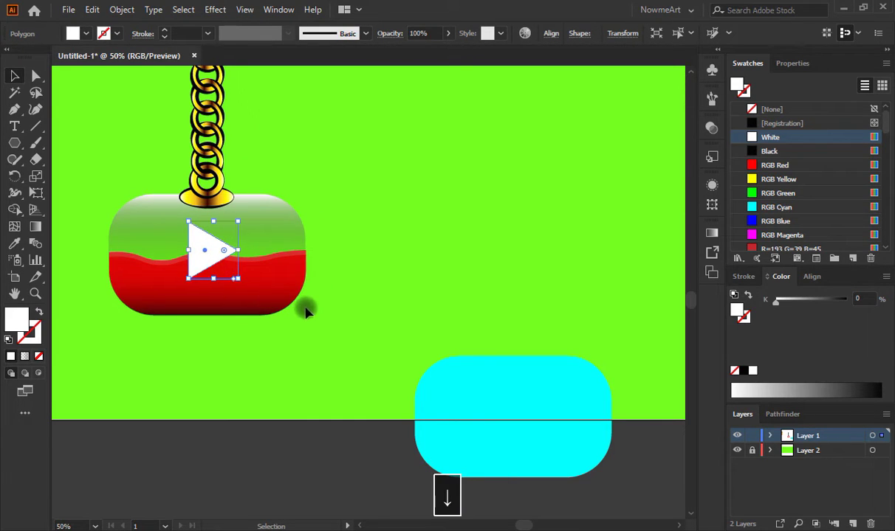
key("Down")
Step: Give the triangle a gradient fill with an opaque white start stop and a 52.94% gray end stop
left_click(24, 356)
double_click(666, 359)
left_click_drag(663, 360, 640, 381)
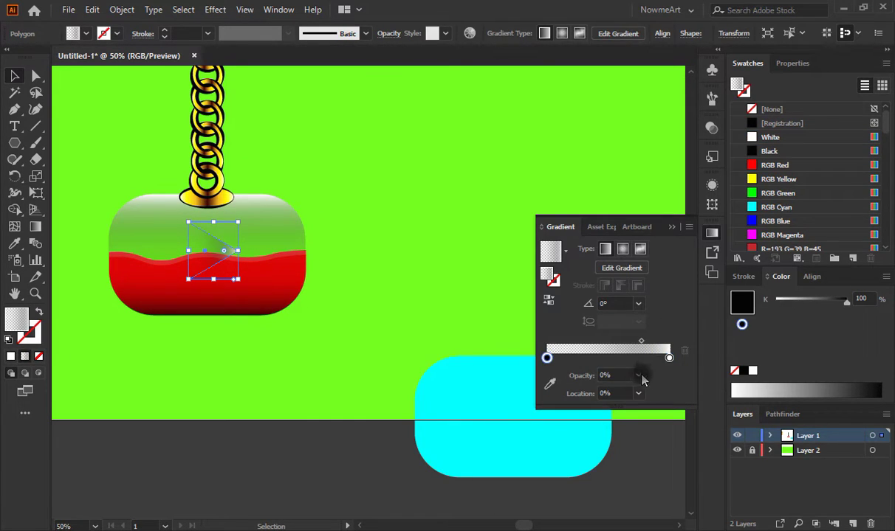
left_click(640, 377)
double_click(546, 358)
left_click(521, 481)
left_click(675, 322)
double_click(669, 359)
left_click(586, 499)
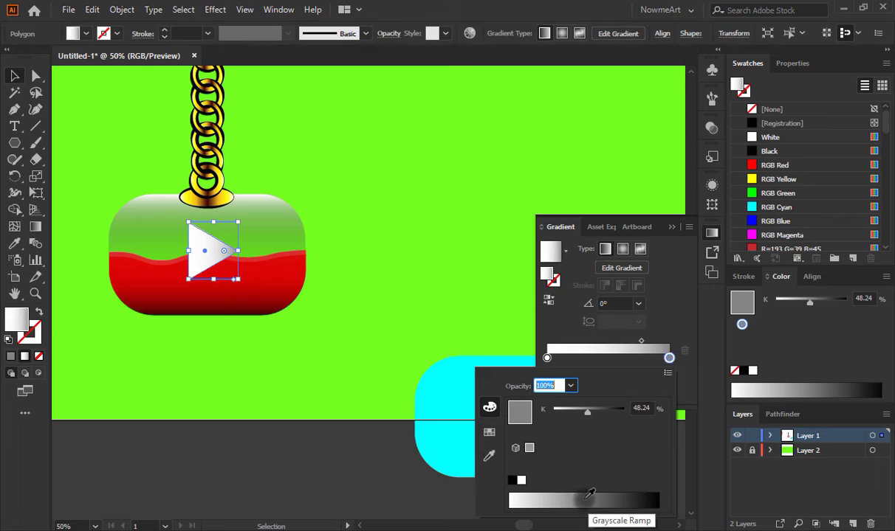
left_click(588, 501)
Step: Set the triangle's gradient angle to -90° after trying 90°
left_click(639, 305)
left_click(639, 305)
left_click(650, 100)
left_click(639, 304)
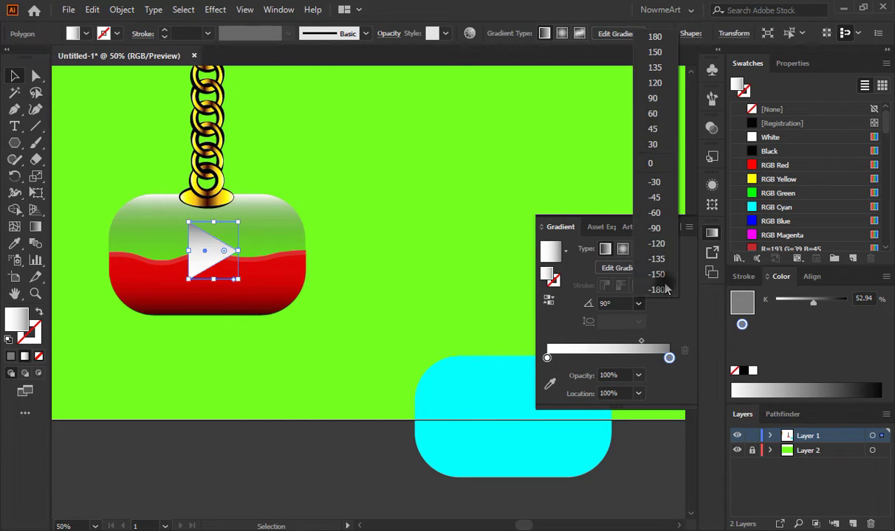
left_click(660, 226)
left_click(671, 227)
left_click(358, 325)
Step: Delete the spare cyan rounded rectangle near the artboard's lower edge
key("ctrl+minus")
key("ctrl+minus")
key("ctrl+equal")
left_click(428, 381)
key("Delete")
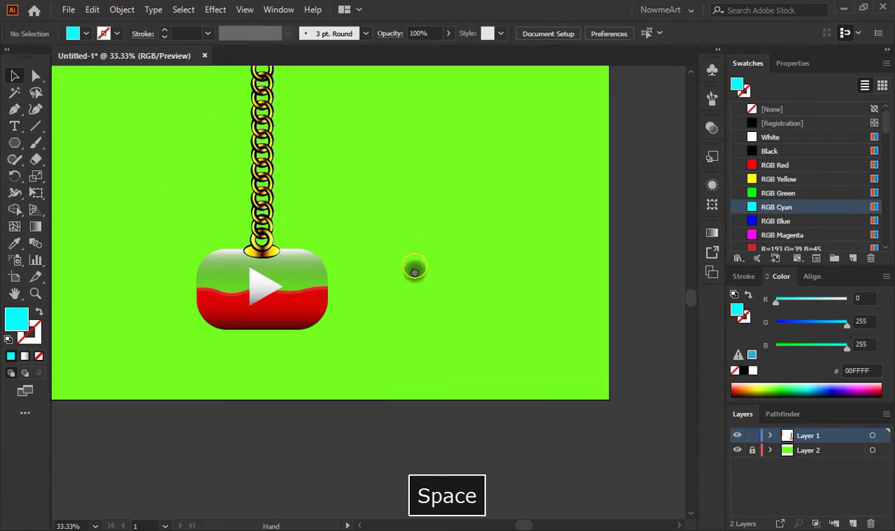
Step: Move the chain together with its play-button pendant slightly down the artboard
left_click_drag(414, 271, 446, 355)
left_click_drag(225, 127, 328, 376)
left_click_drag(323, 342, 322, 369)
left_click(184, 237)
Step: Draw a small cyan circle beside the top of the chain
right_click(15, 144)
left_click(66, 176)
left_click_drag(173, 158, 193, 178)
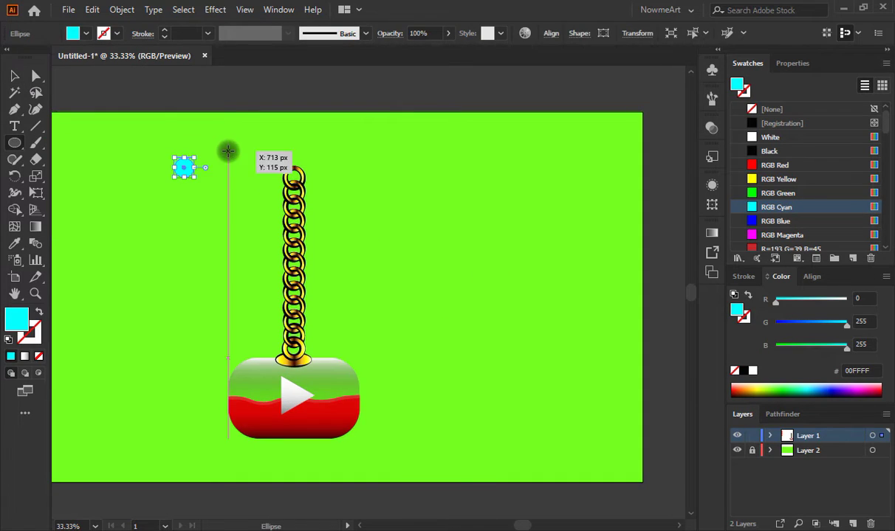
key("v")
Step: Create a small cyan triangle just below the circle with the Polygon tool
key("ctrl+equal")
key("ctrl+equal")
right_click(15, 144)
left_click(80, 192)
left_click(346, 314)
left_click(387, 301)
key("v")
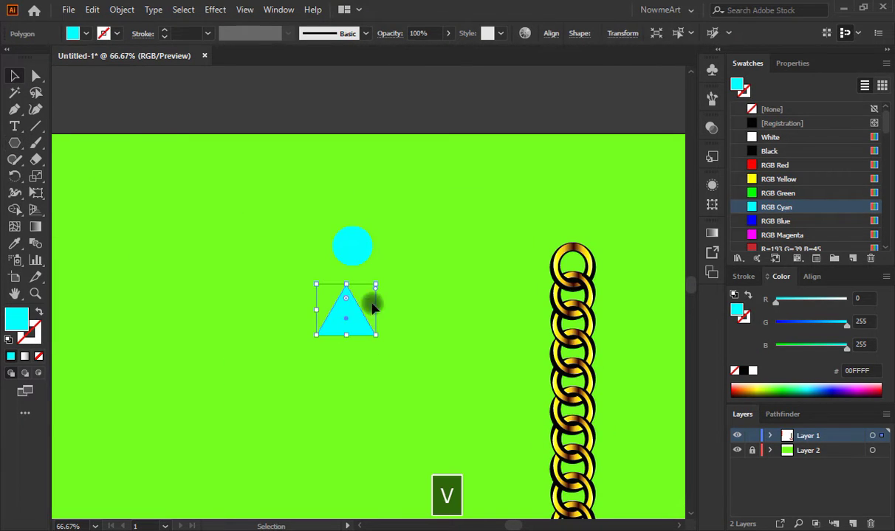
Step: Turn the small triangle to point downward, fill it RGB Red, narrow it, and move it onto the circle
left_click_drag(371, 304, 294, 350)
left_click(774, 166)
left_click_drag(375, 327, 337, 327)
left_click_drag(327, 327, 354, 281)
Step: Bring the small circle to the front of the red triangle and shrink it slightly
right_click(355, 238)
mouse_move(405, 460)
left_click(545, 459)
left_click(435, 325)
left_click(356, 244)
left_click_drag(372, 227, 364, 235)
Step: Trim off the parts of the red triangle that stick out above the circle with the Shape Builder tool
left_click_drag(349, 255, 380, 304)
key("shift+m")
key("ctrl+equal")
key("ctrl+equal")
key("ctrl+equal")
key("ctrl+equal")
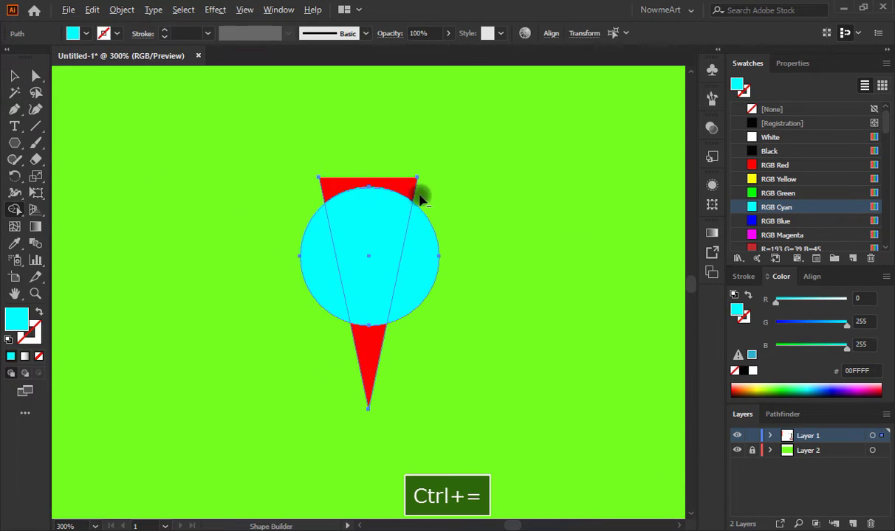
left_click(413, 191, "alt")
key("v")
left_click(511, 216)
left_click_drag(258, 151, 660, 304)
Step: Fill the small circle with a -90° linear gradient running from white to a dark grey
key("ctrl+minus")
key("ctrl+minus")
key("ctrl+minus")
left_click(368, 280)
left_click(24, 356)
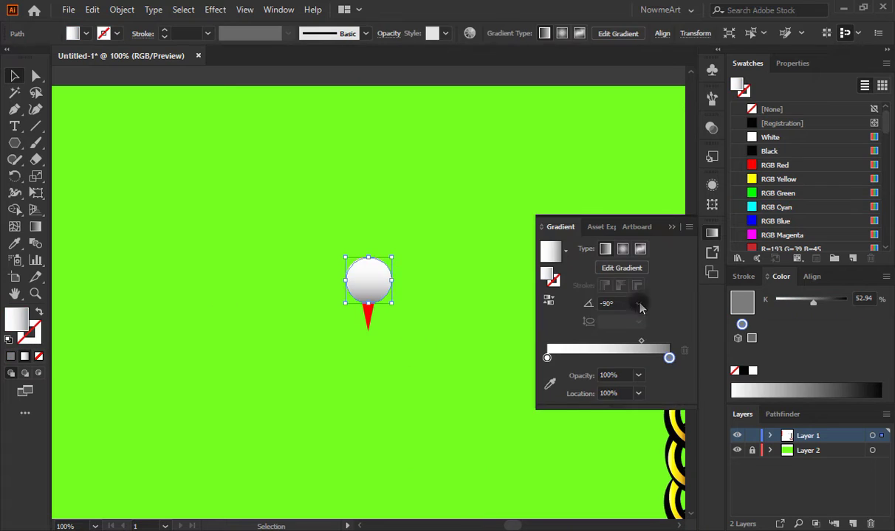
left_click(436, 314)
left_click(372, 288)
double_click(669, 358)
left_click(644, 501)
left_click(684, 223)
Step: Apply the gradient fill to the red spike and shift its midpoint to about the middle
left_click(368, 315)
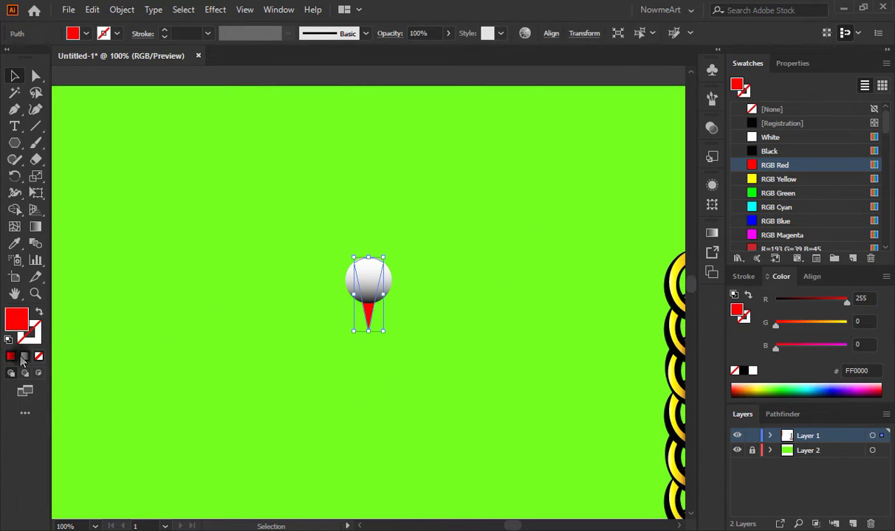
left_click(24, 356)
left_click_drag(640, 341, 610, 346)
Step: Set the end stop of the circle's gradient to black
left_click(293, 243)
left_click(369, 280)
left_click(711, 233)
double_click(668, 358)
left_click(512, 483)
left_click(671, 227)
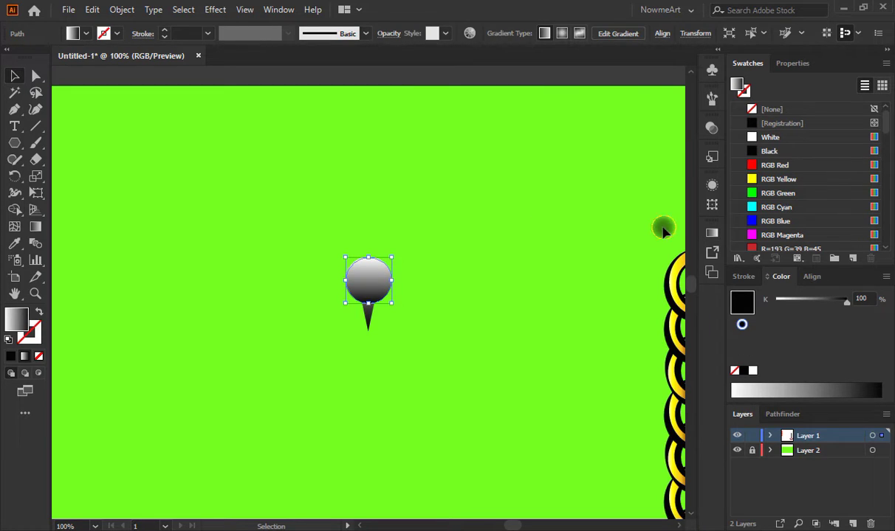
left_click(318, 251)
Step: Move the circle and spike together onto the top link of the chain as a nail
key("ctrl+minus")
key("ctrl+minus")
left_click_drag(317, 255, 402, 326)
left_click_drag(369, 288, 534, 257)
left_click_drag(624, 391, 502, 270)
left_click(411, 136)
key("ctrl+equal")
key("ctrl+equal")
key("ctrl+equal")
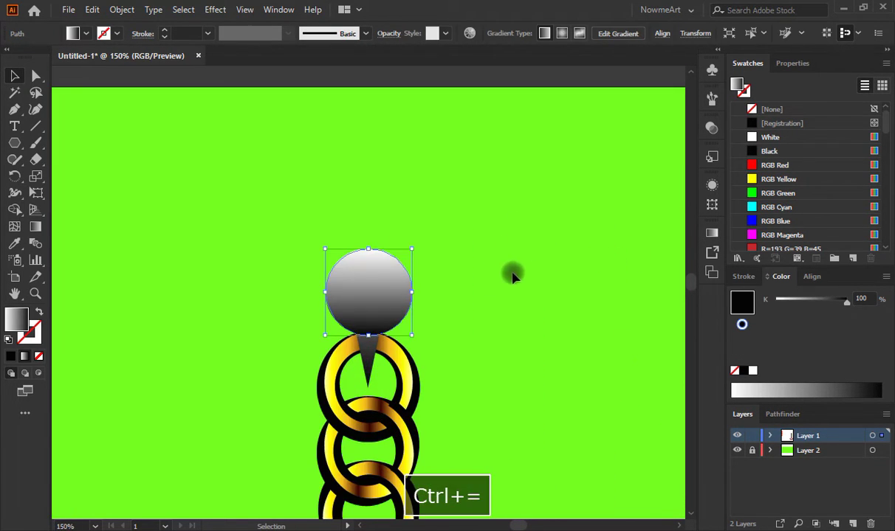
Step: Add a near-black stop at about 49% of the nail head's gradient and shift the first midpoint close to the white end
left_click(712, 234)
left_click(608, 357)
double_click(608, 358)
left_click_drag(589, 411, 623, 411)
left_click(641, 317)
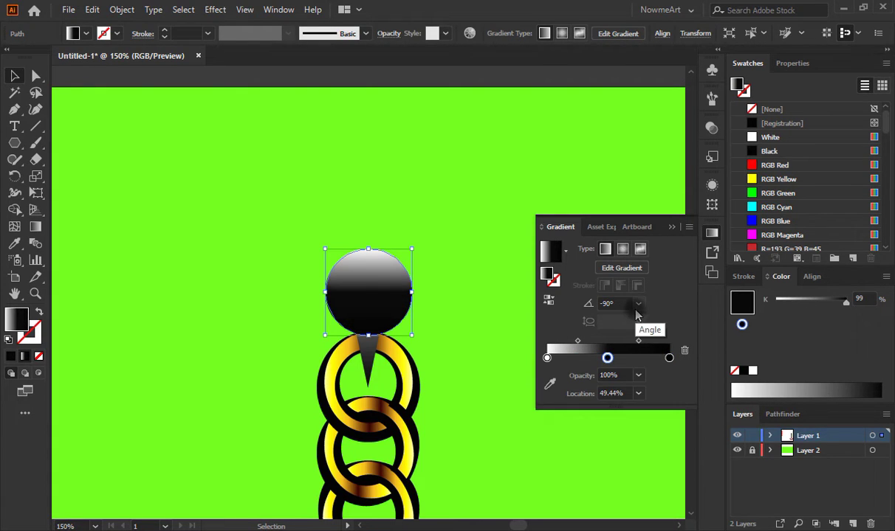
left_click_drag(577, 341, 554, 341)
left_click(671, 228)
left_click(535, 242)
Step: Set the starting stop of the nail head's gradient to a grey of 34% K
left_click(381, 288)
left_click(711, 233)
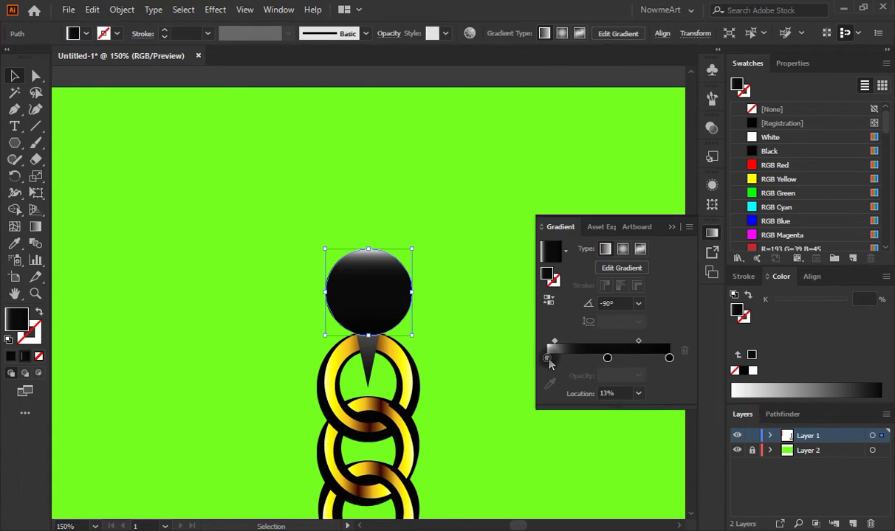
double_click(547, 358)
left_click_drag(555, 412, 578, 413)
left_click(571, 200)
left_click(671, 229)
Step: Group the nail, chain and play-button pendant into one object
key("ctrl+minus")
key("ctrl+minus")
key("ctrl+minus")
key("ctrl+minus")
left_click_drag(472, 511, 483, 346)
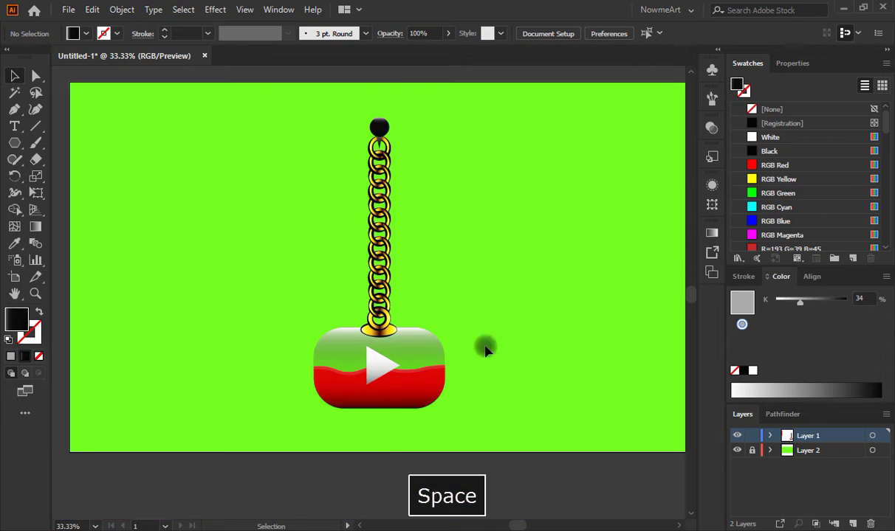
key("ctrl+equal")
left_click_drag(542, 356, 509, 378)
key("ctrl+minus")
key("ctrl+minus")
left_click_drag(321, 159, 455, 388)
right_click(365, 359)
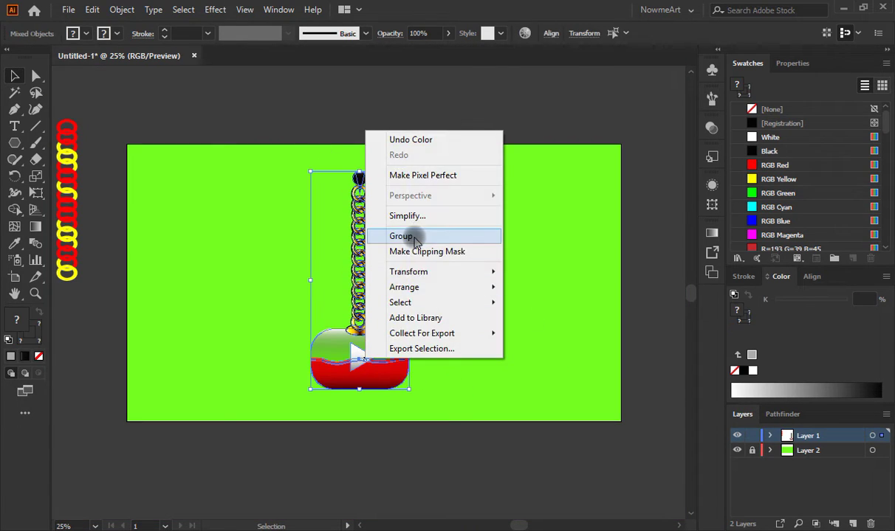
left_click(413, 236)
Step: Move the grouped pendant to the right half of the artboard and place a copy of it in the left half
left_click_drag(269, 152, 478, 371)
left_click_drag(384, 356, 508, 344)
left_click(570, 363)
left_click_drag(433, 144, 569, 391)
left_click_drag(527, 353, 327, 355)
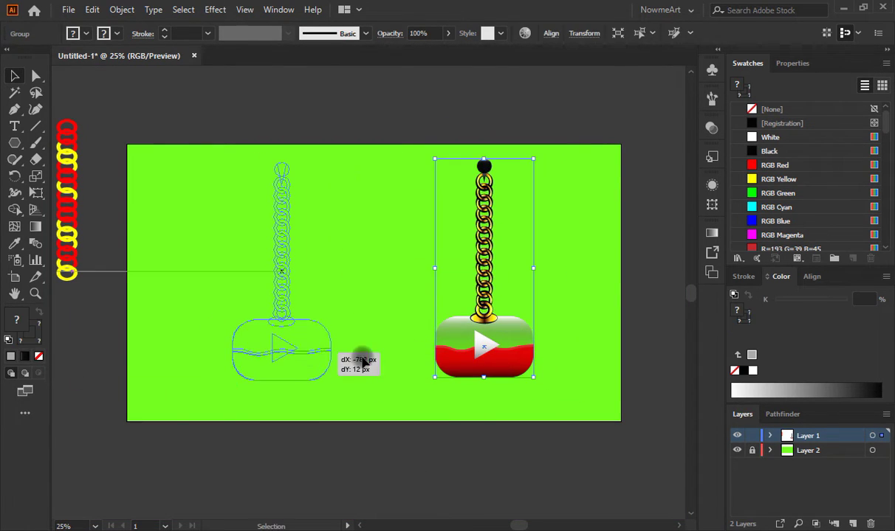
Step: Ungroup the left copy of the pendant and chain
key("ctrl+equal")
key("ctrl+equal")
left_click(472, 362)
key("ctrl+minus")
key("ctrl+equal")
scroll(473, 363, "down", 2)
left_click(433, 369)
right_click(434, 369)
left_click(478, 231)
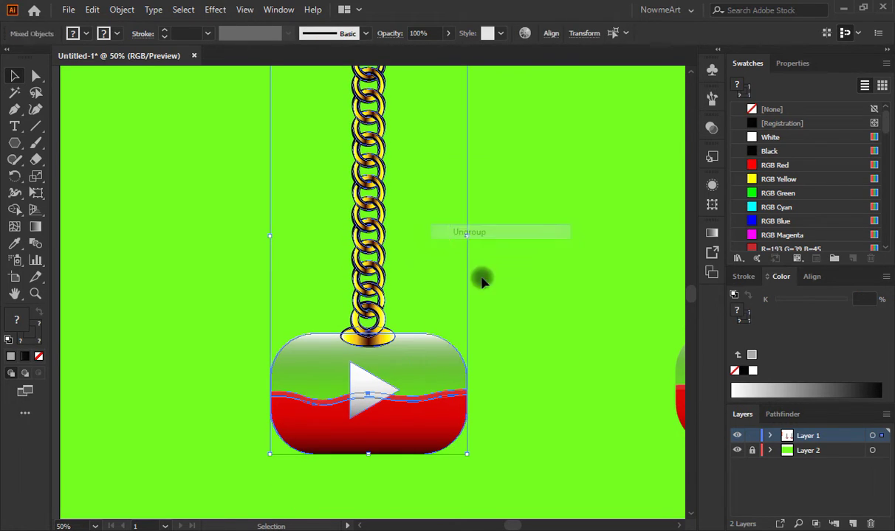
left_click(503, 317)
Step: Fill the left pendant's rounded body with solid black, and apply a gradient fill to it
left_click(429, 359)
left_click(13, 356)
left_click(711, 233)
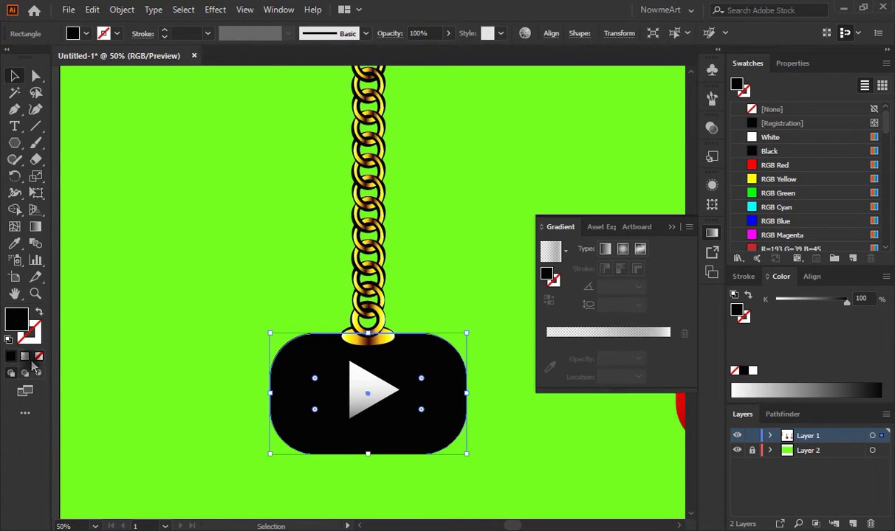
left_click(25, 356)
Step: Make the end stops of the left pendant body's gradient opaque, for a light-to-black vertical shading
left_click(656, 358)
left_click(664, 358)
left_click(638, 376)
left_click(660, 361)
left_click_drag(663, 359, 633, 341)
left_click(547, 358)
left_click(639, 375)
left_click(659, 362)
left_click(626, 201)
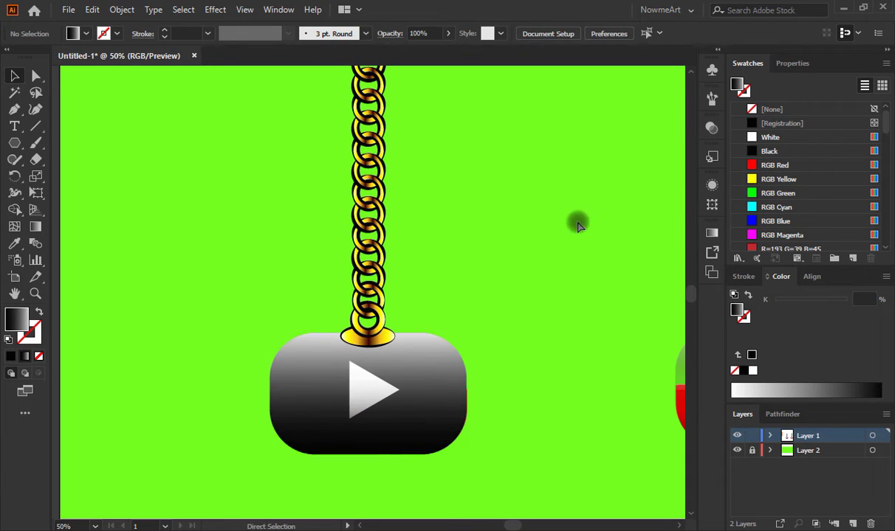
Step: Change the first yellow stop of the left chain's gradient to grey #999999
key("ctrl+minus")
left_click(372, 142)
left_click(712, 233)
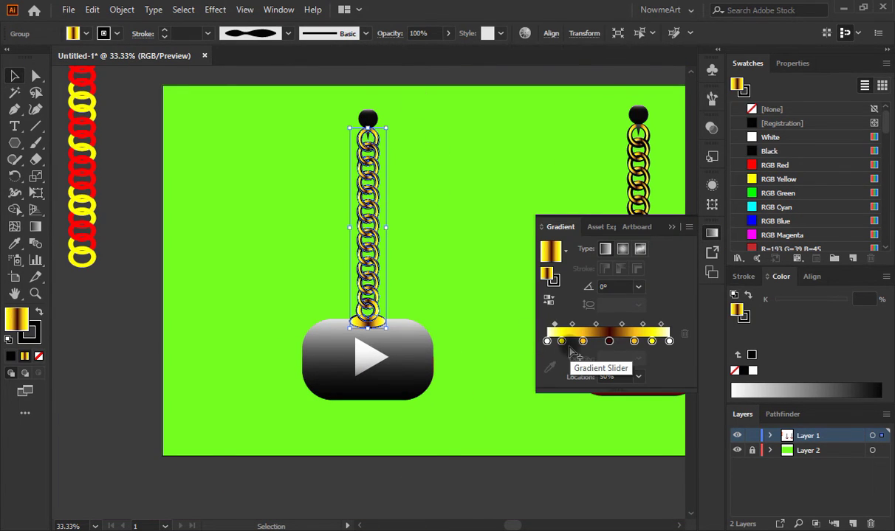
double_click(561, 341)
left_click(489, 416)
left_click(576, 418)
Step: Set the chain gradient's first orange stop to dark grey and replace the yellow and orange stops in its second half with the grey ones
double_click(583, 342)
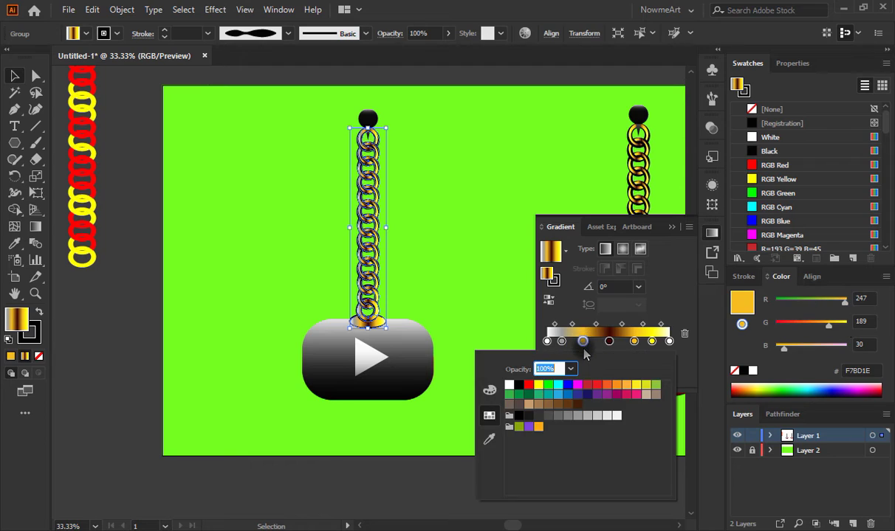
left_click(529, 415)
left_click(538, 416)
left_click(644, 312)
left_click_drag(652, 342, 636, 363)
left_click_drag(583, 342, 651, 346, "alt")
Step: Set the dark brown centre stop of the left chain's gradient to black
double_click(608, 341)
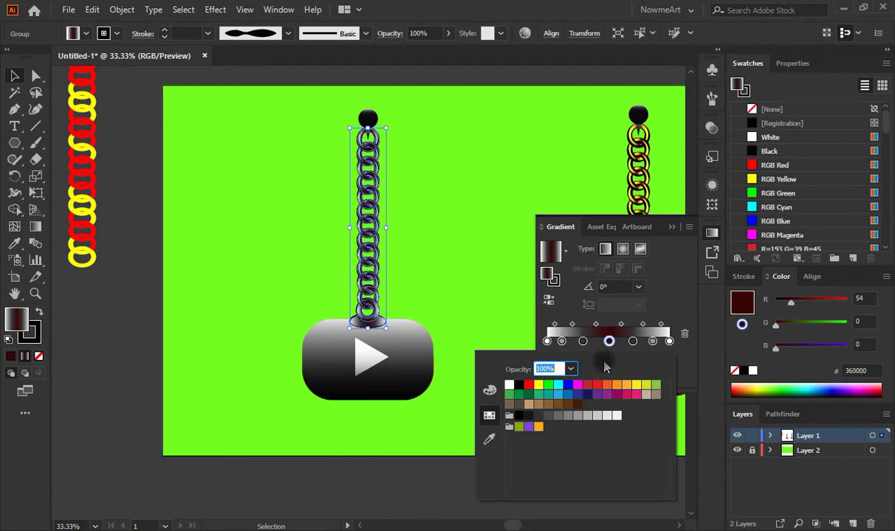
left_click(672, 227)
left_click(493, 228)
Step: Change the dark grey stop before the centre of the left chain's gradient to a very light grey
left_click(374, 229)
left_click(711, 232)
left_click(562, 342)
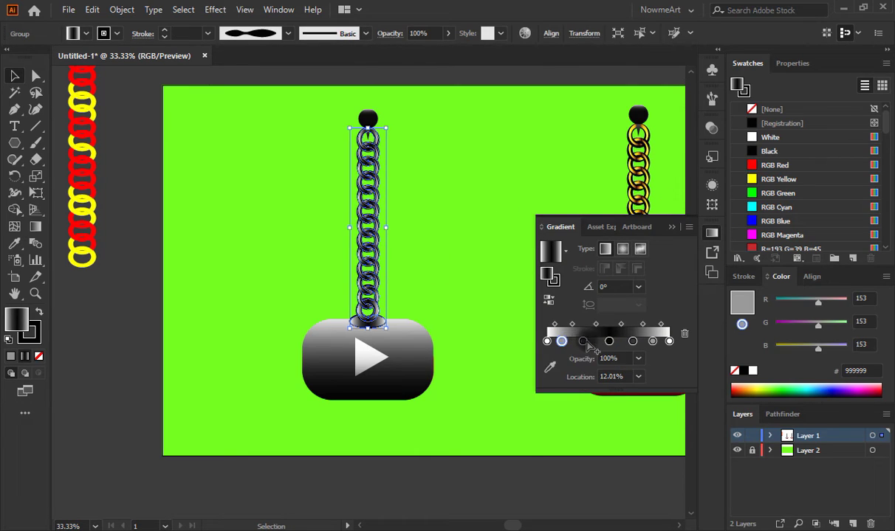
double_click(582, 342)
left_click(597, 416)
left_click(617, 416)
left_click(659, 287)
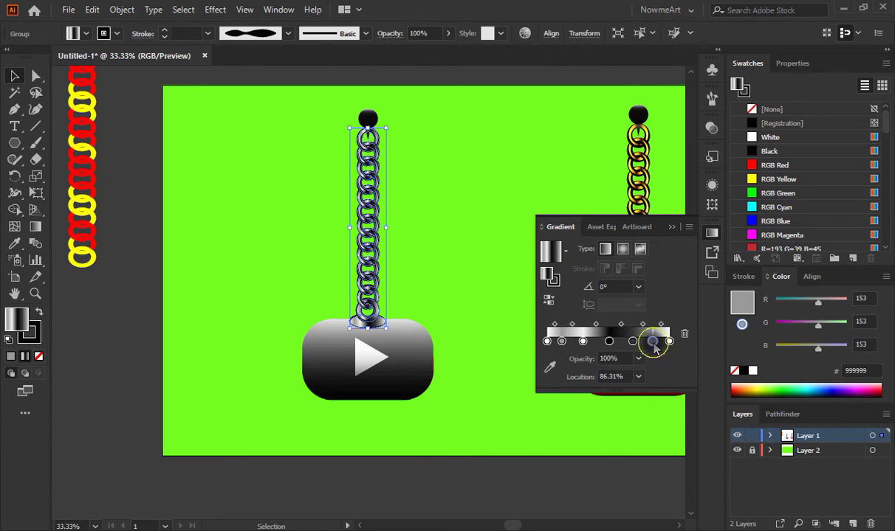
Step: Recolour the two grey stops after the centre of the left chain's gradient with lighter greys
double_click(652, 341)
left_click(606, 416)
left_click(613, 291)
double_click(632, 342)
left_click(586, 416)
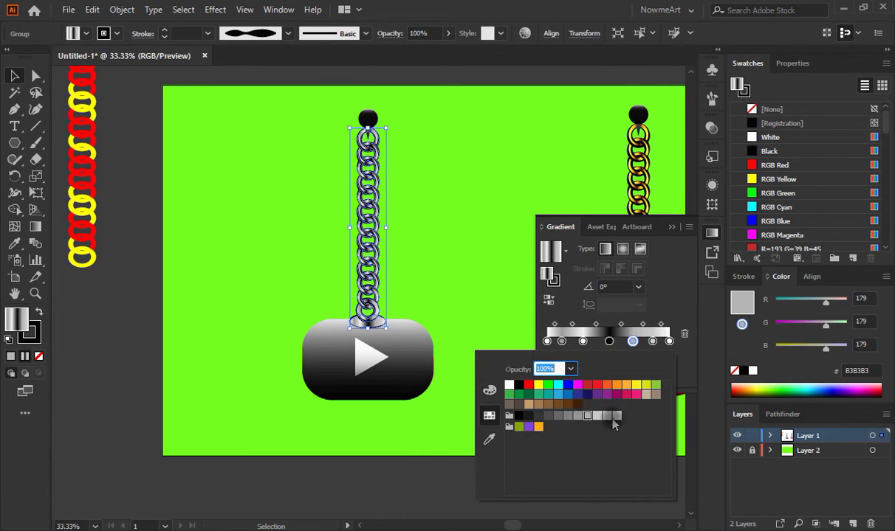
left_click(671, 227)
left_click(481, 226)
Step: Delete the leftover red-and-yellow chain beside the artboard
key("ctrl+-")
key("ctrl+-")
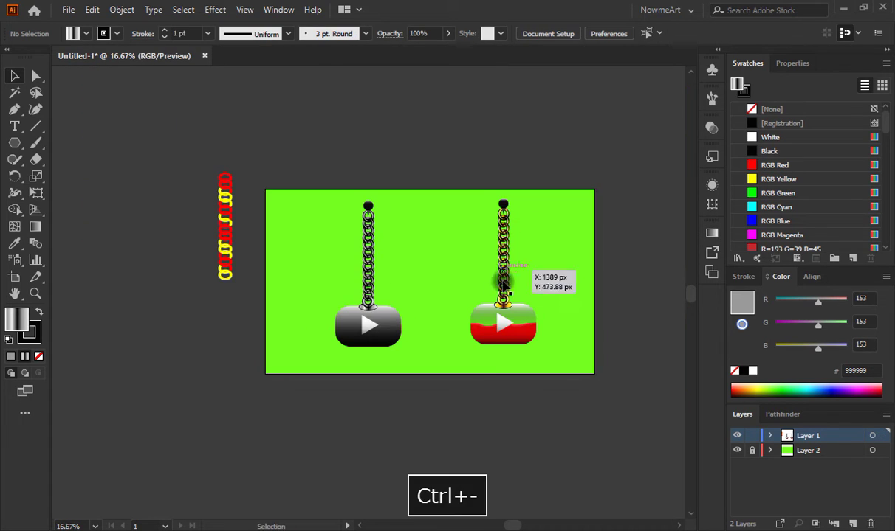
left_click_drag(503, 281, 477, 287)
left_click_drag(164, 156, 276, 310)
key("Delete")
Step: Move the silver chain with its black pendant slightly up and to the right to sit level with the gold one
key("ctrl+=")
key("ctrl+=")
key("ctrl+-")
key("ctrl+=")
left_click_drag(598, 479, 584, 490)
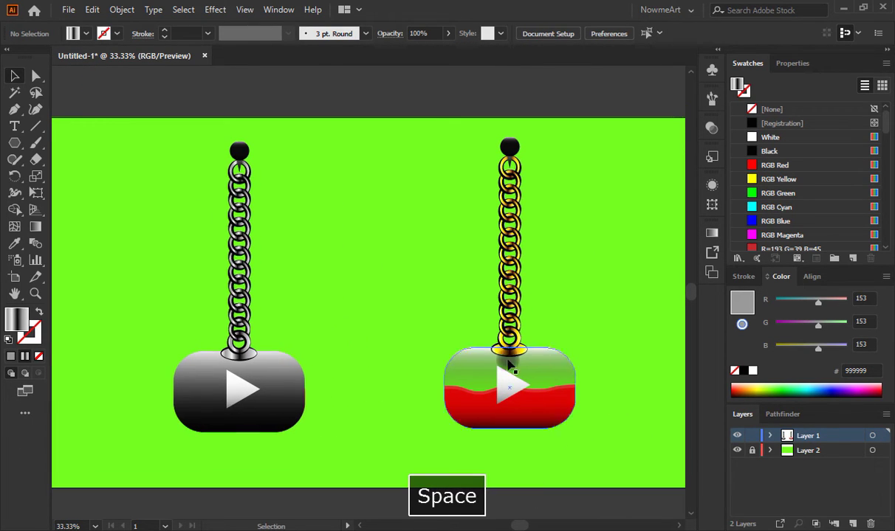
left_click(258, 381)
left_click_drag(258, 381, 262, 374)
left_click(540, 441)
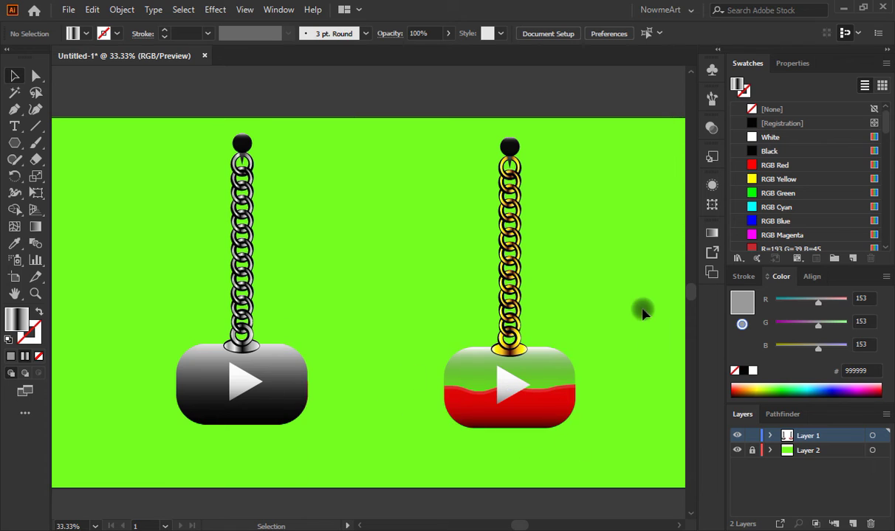
key("ctrl+-")
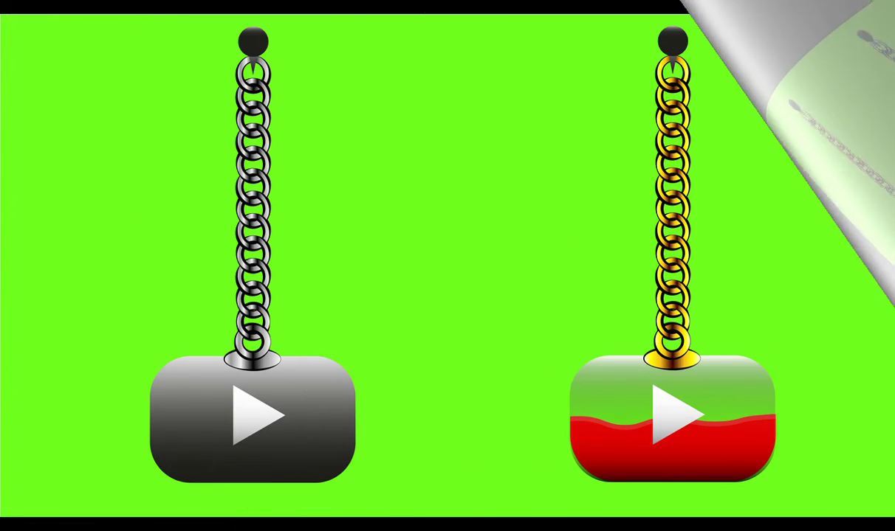